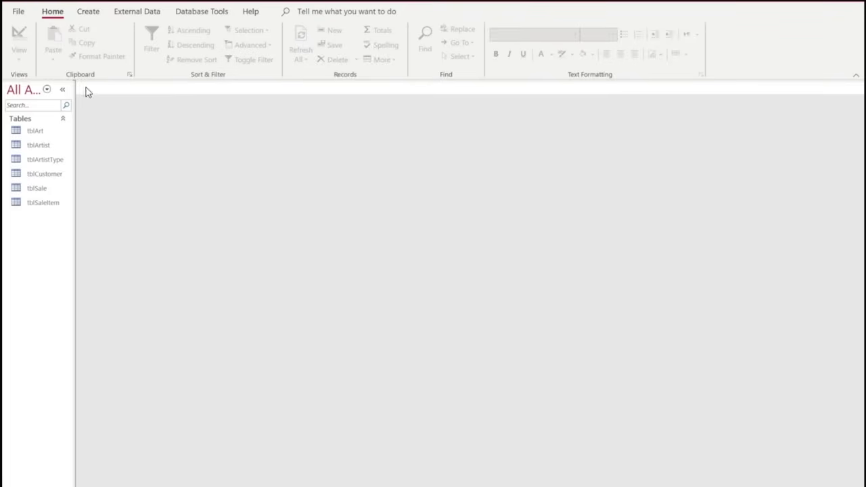
Start a new form with the Form Wizard, using all fields from tblArt in the Columnar layout
click(87, 11)
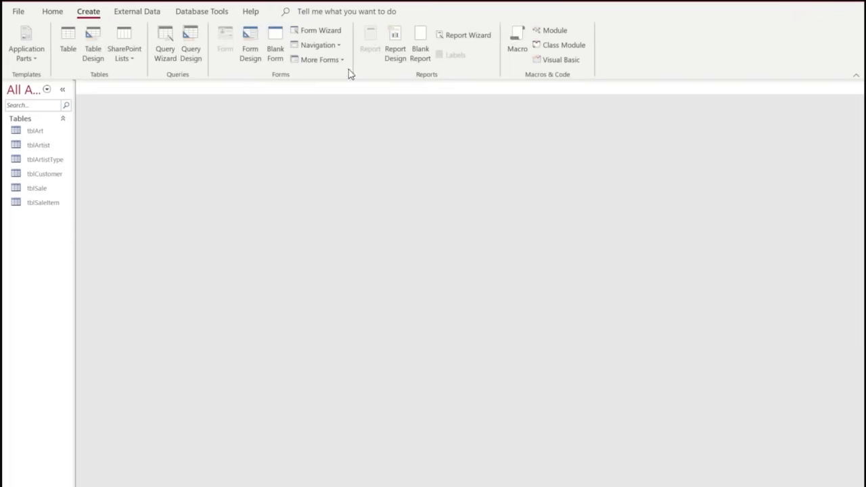
click(321, 28)
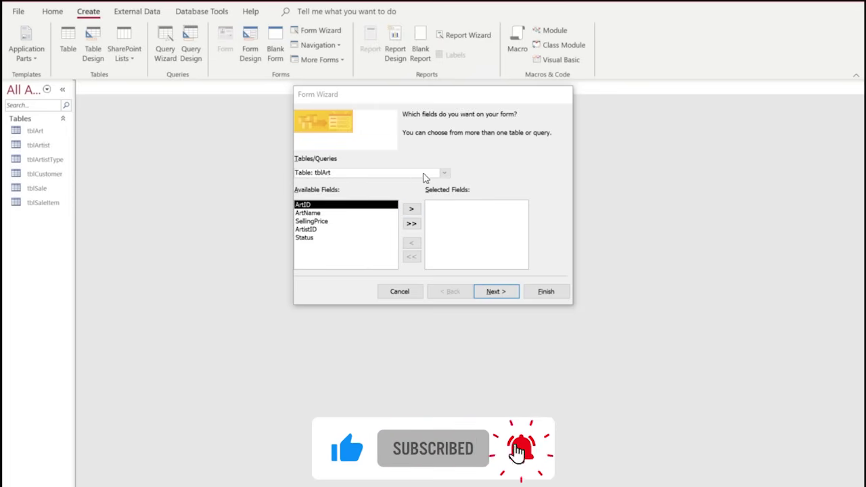
click(445, 173)
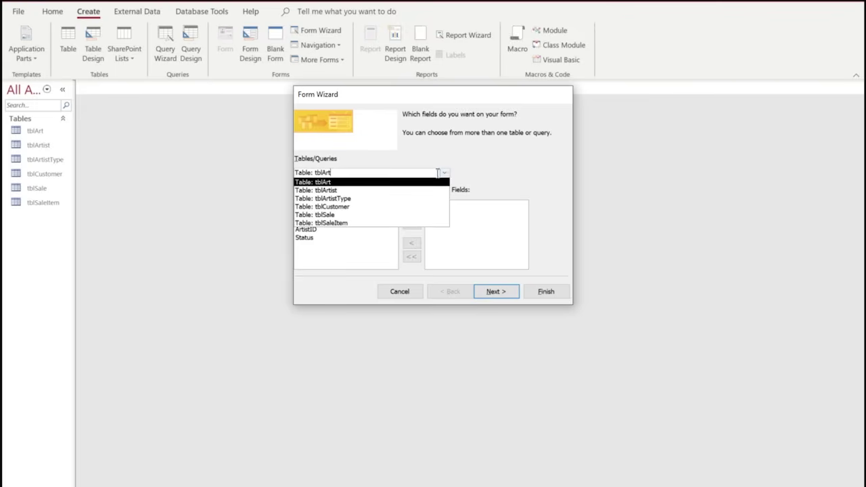
click(353, 183)
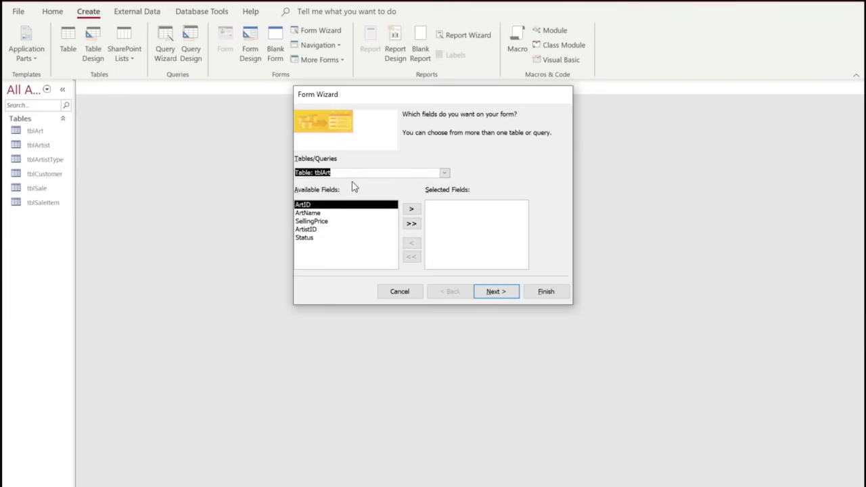
click(412, 224)
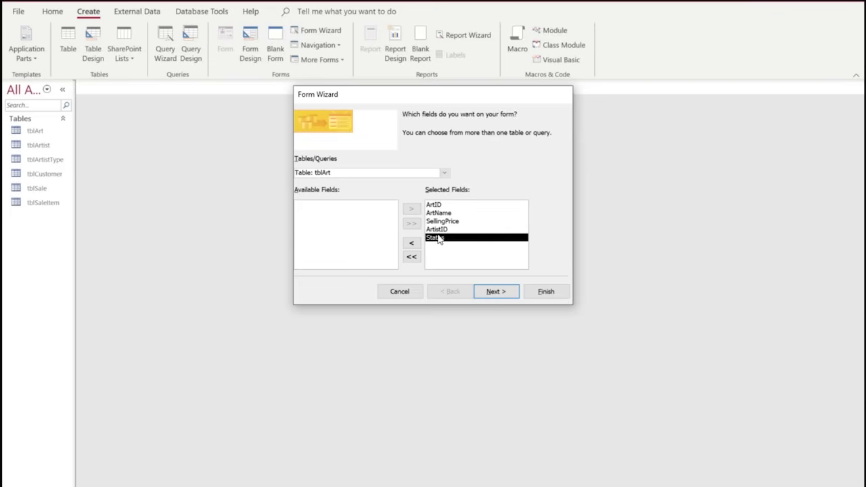
click(496, 292)
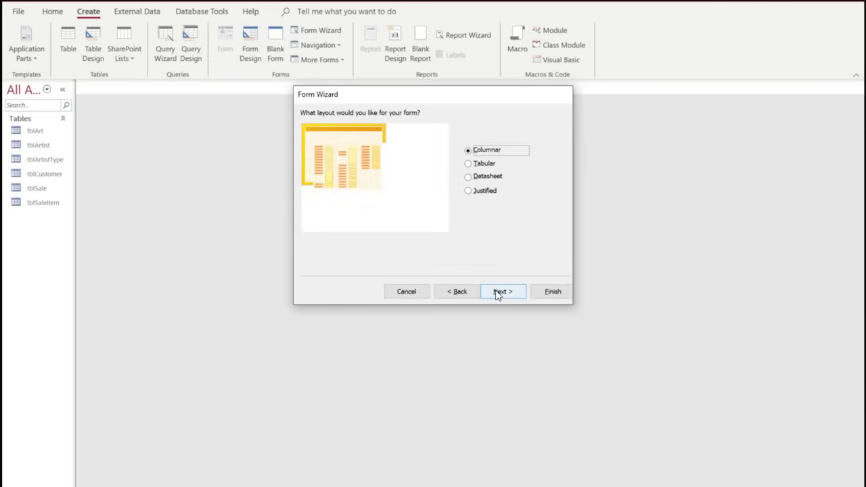
click(498, 292)
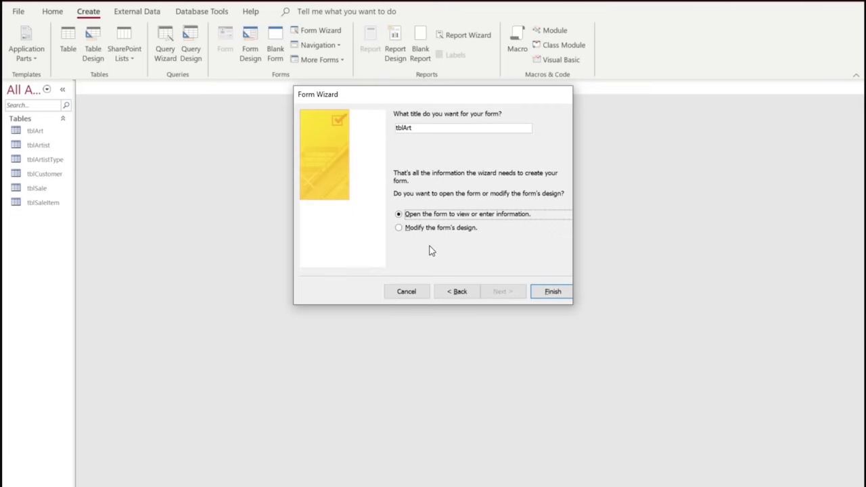
Title the form frmArt and finish the wizard with the option to modify the form's design
click(419, 227)
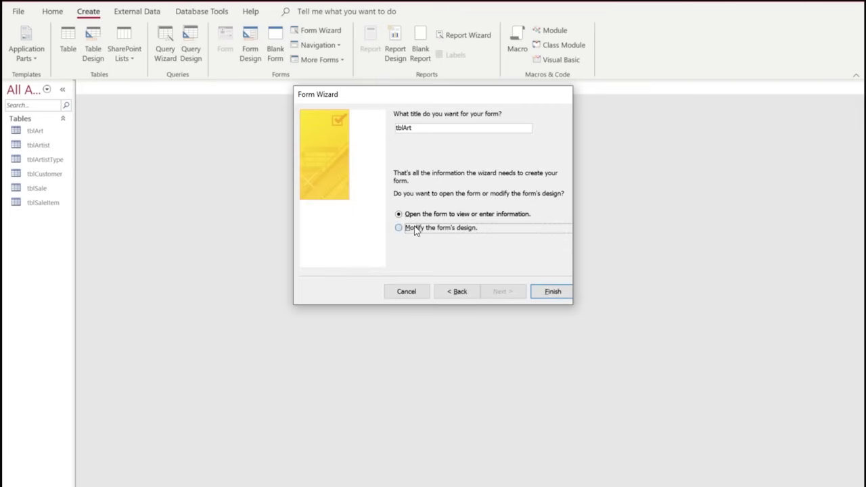
click(404, 127)
drag(404, 128, 395, 128)
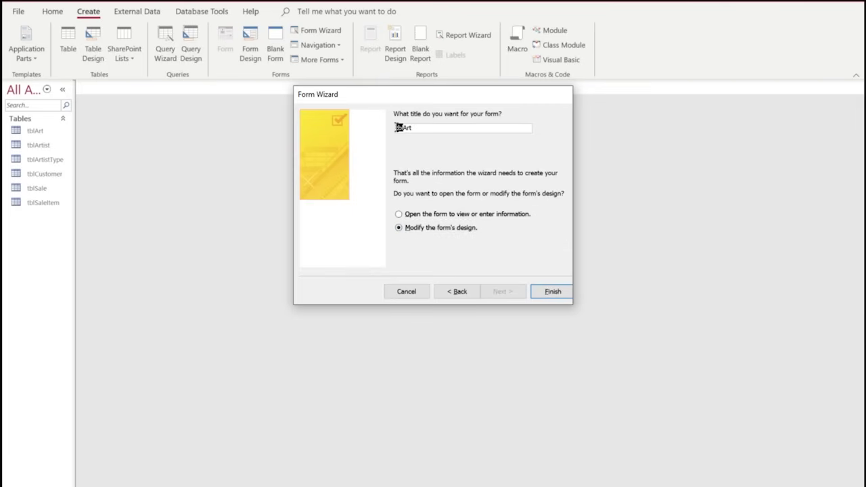
text(frm)
click(551, 292)
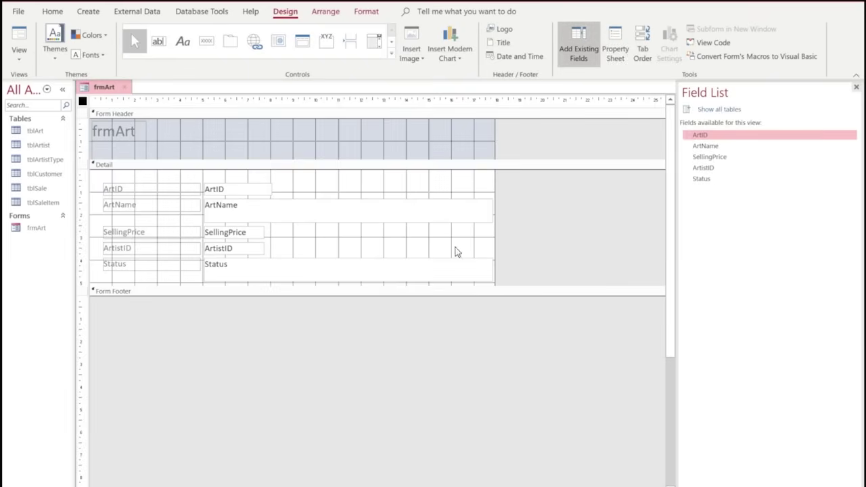
Change the title label in the form header to "Add a Piece of Art"
click(134, 132)
drag(118, 131, 88, 133)
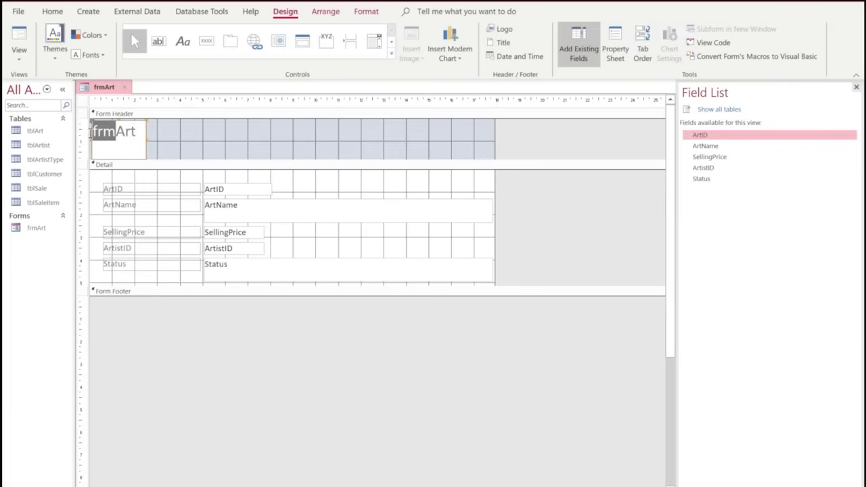
text(Add a Pir)
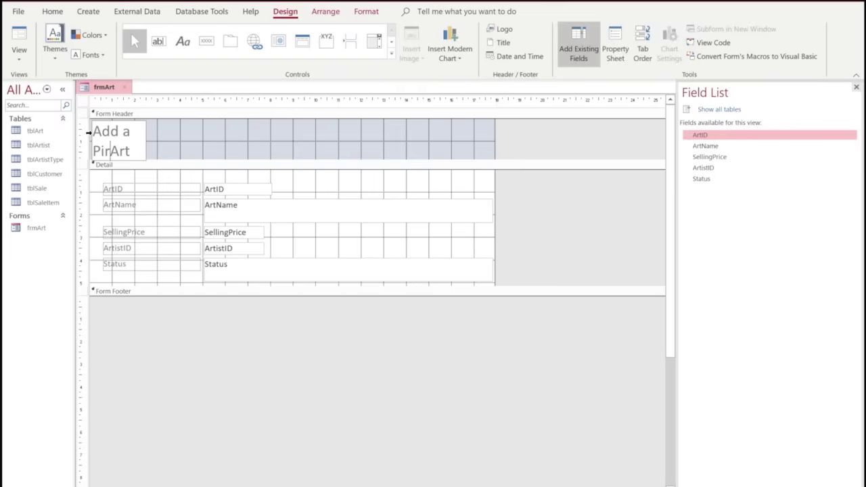
key(BackSpace)
text(ece)
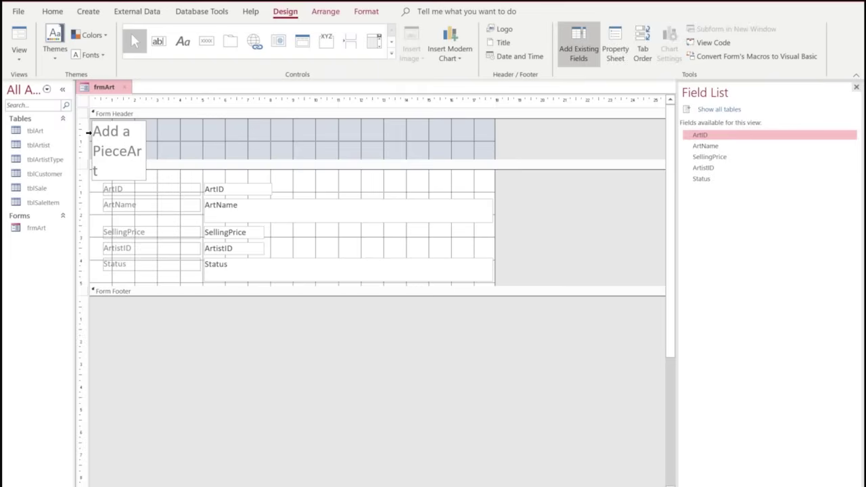
text( og)
key(BackSpace)
text(f)
click(282, 139)
Resize the header title label to about 17.3 cm wide and about 1.2 cm high
click(129, 156)
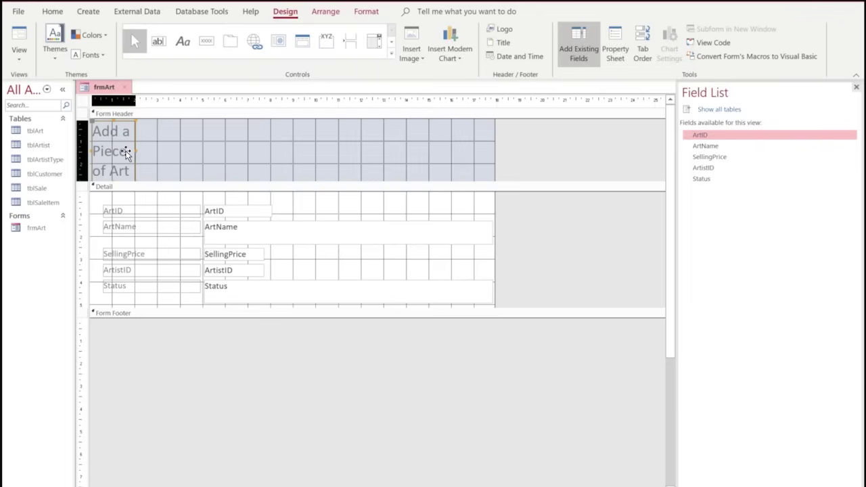
drag(137, 152, 391, 139)
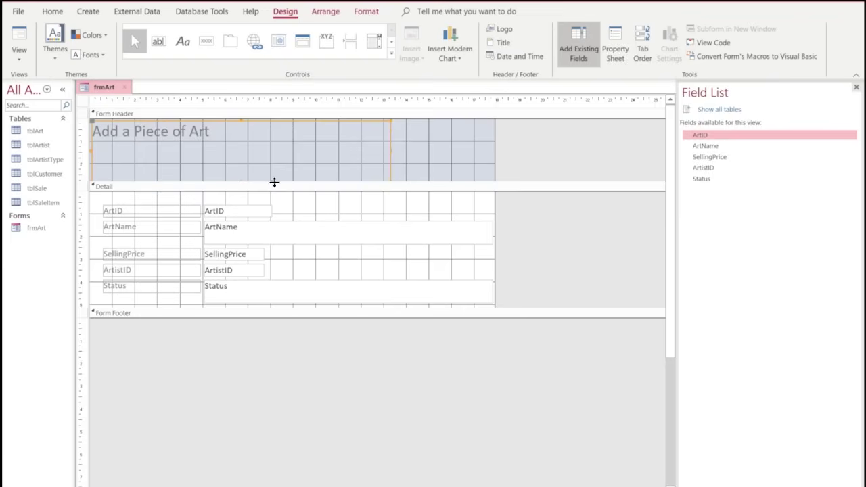
click(241, 177)
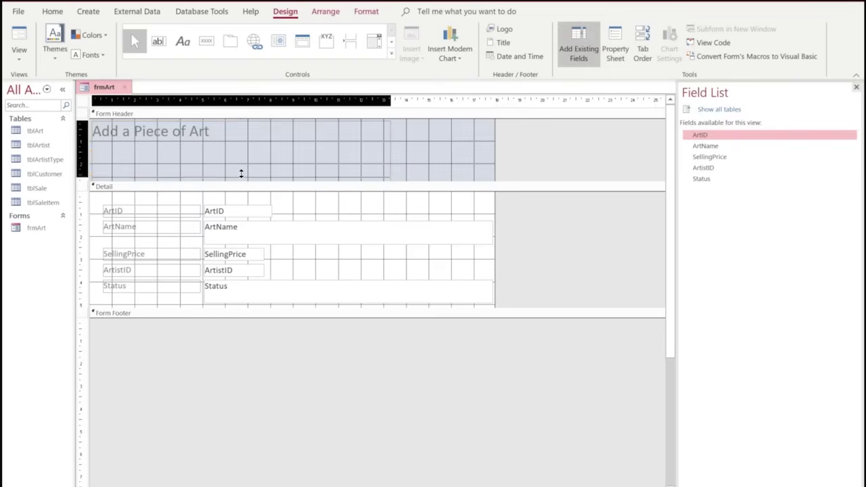
click(240, 145)
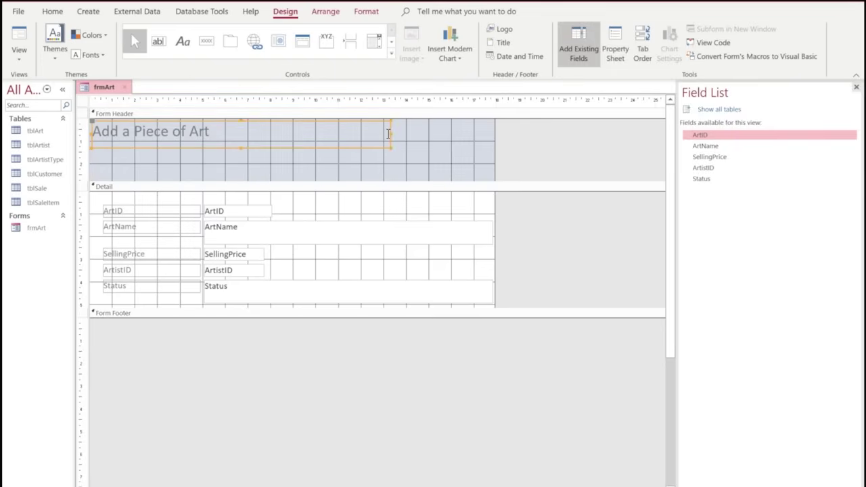
drag(391, 135, 475, 130)
click(365, 143)
drag(390, 139, 485, 138)
Set the header title label's text alignment to Center and its font size to 26
click(617, 42)
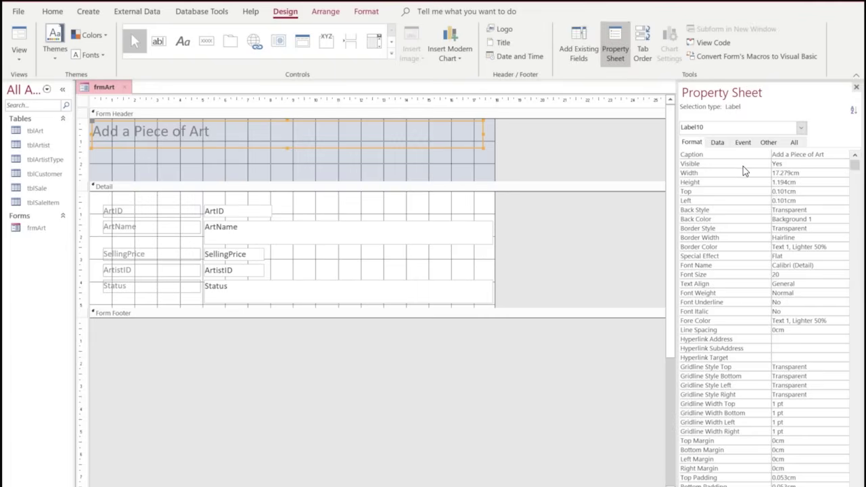
click(788, 284)
click(850, 284)
click(809, 311)
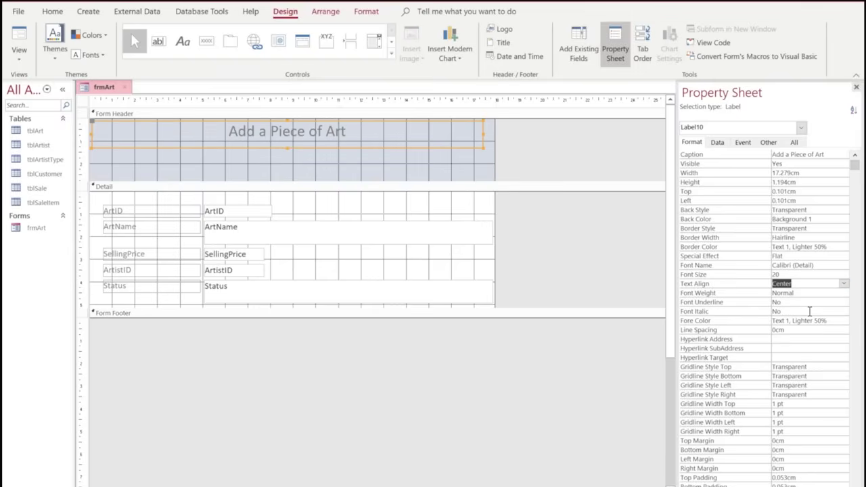
click(816, 276)
click(844, 277)
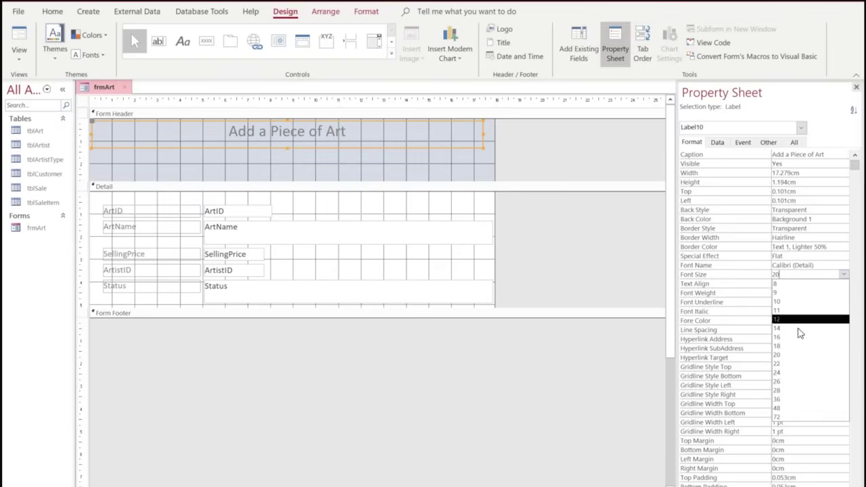
click(776, 381)
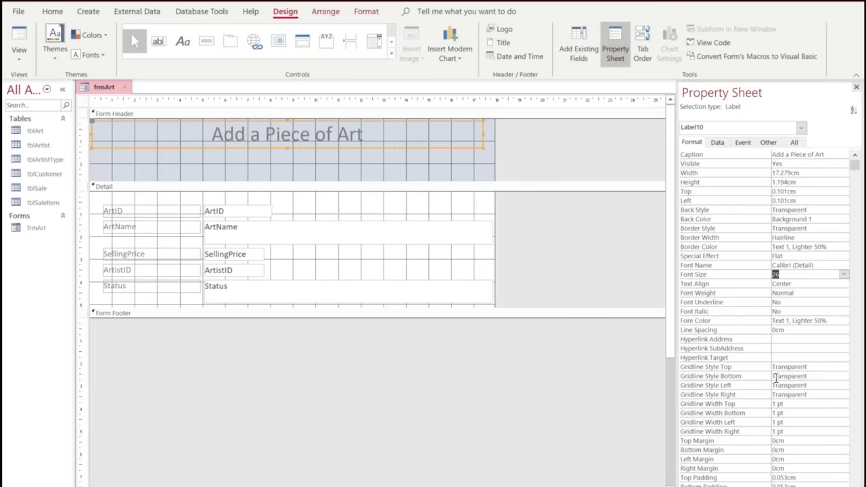
click(389, 163)
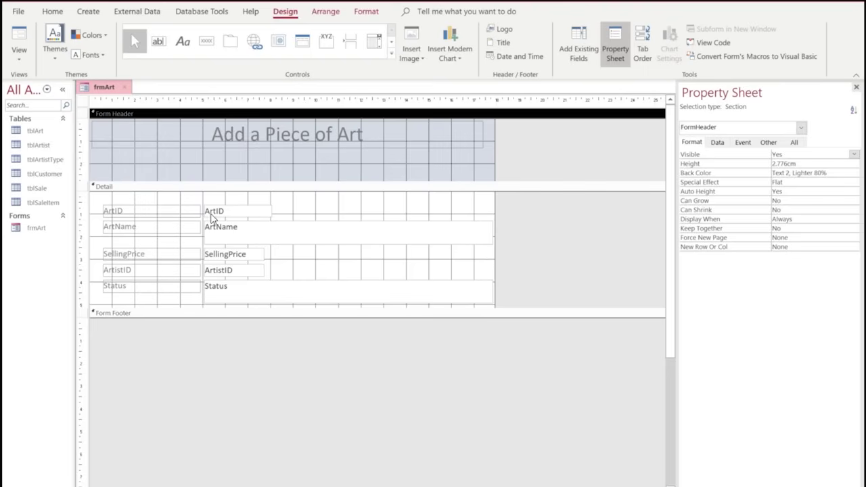
Insert spaces in the field labels so they read Art ID, Art Name, Selling Price and Artist ID
click(120, 212)
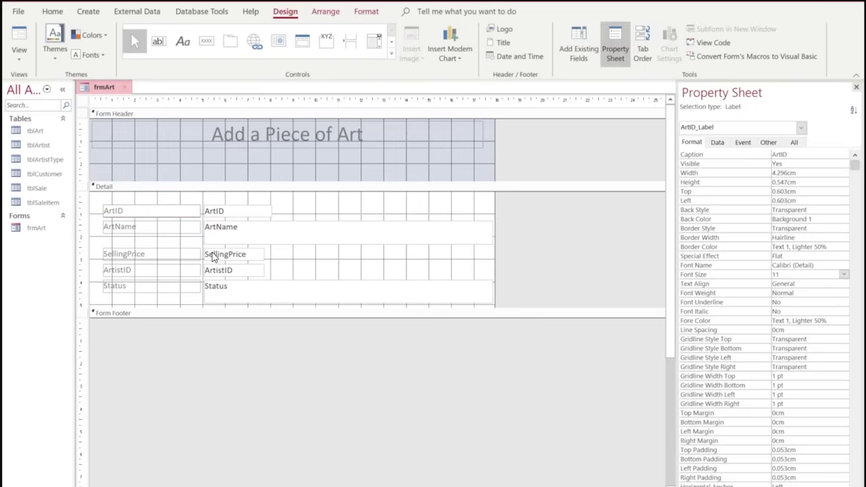
click(115, 227)
click(115, 227)
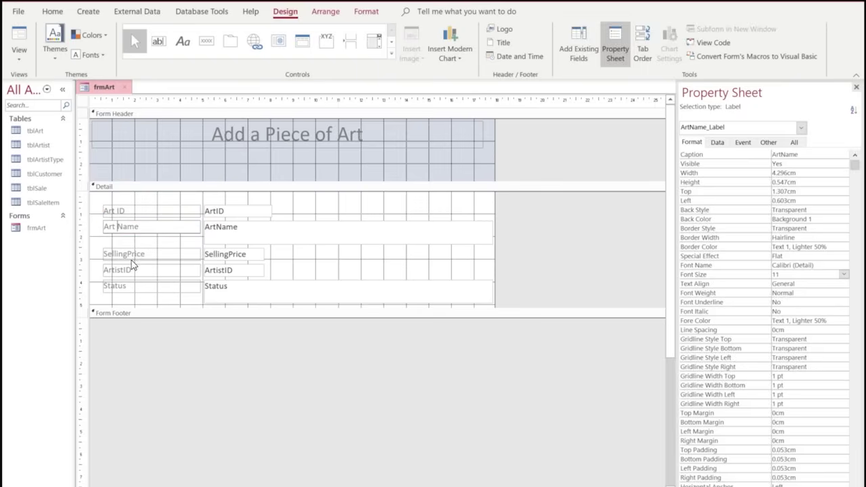
click(127, 255)
click(126, 254)
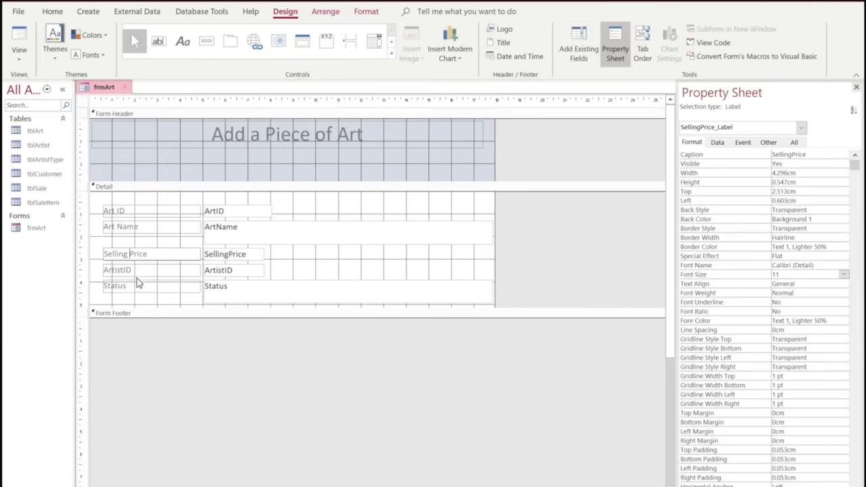
click(126, 272)
click(124, 271)
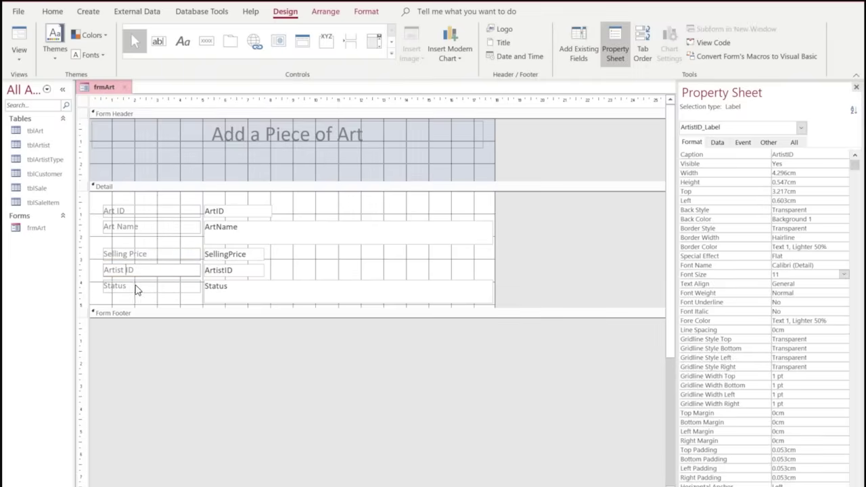
click(377, 209)
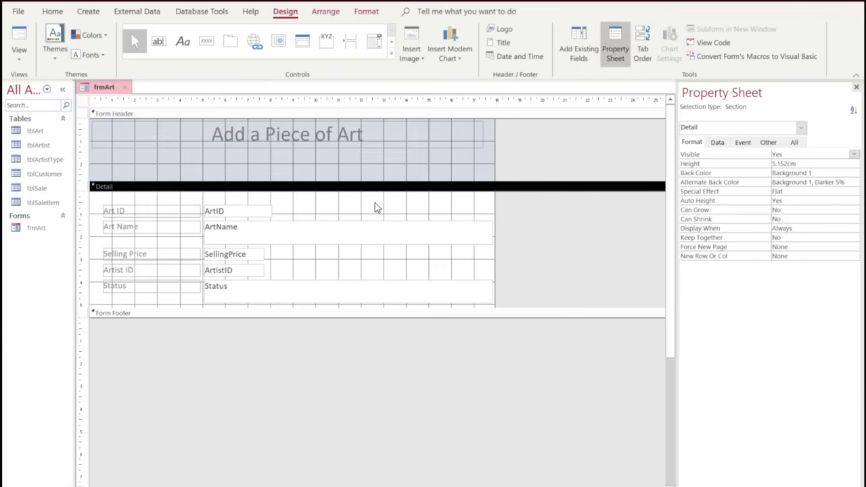
Preview the form in Form View and Layout View
click(19, 34)
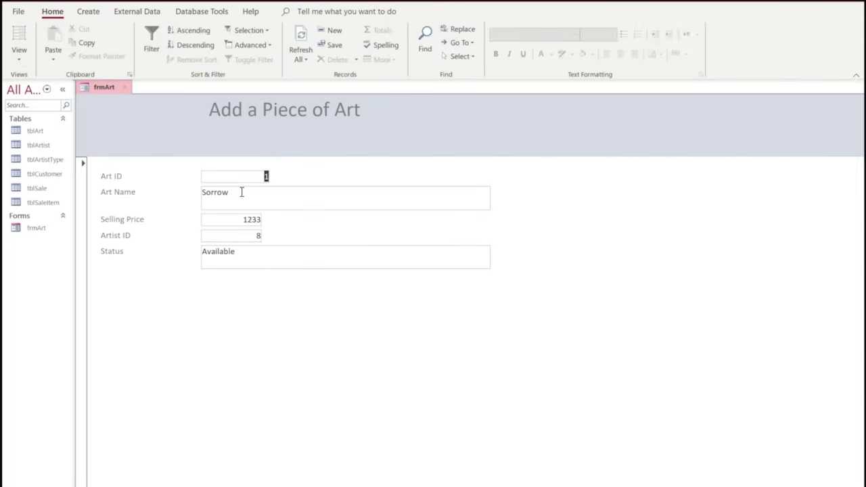
click(18, 33)
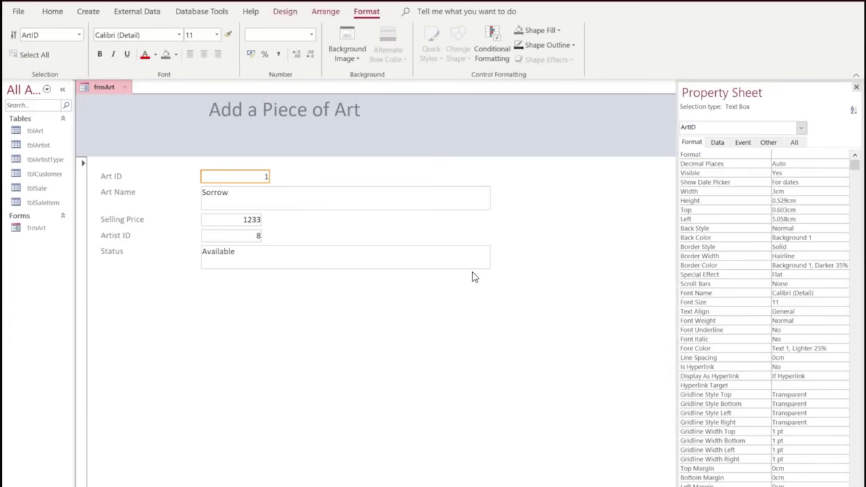
Return to Design View and extend the Detail section's height to about 6.2 cm
click(52, 11)
click(19, 62)
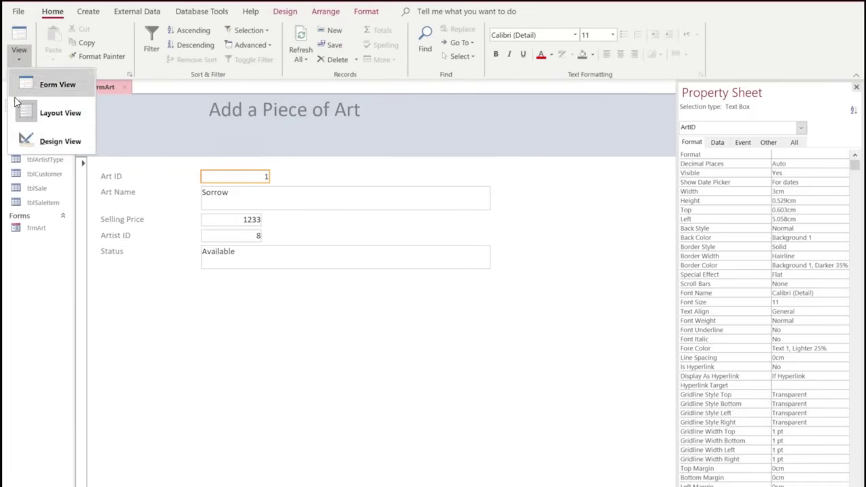
click(45, 147)
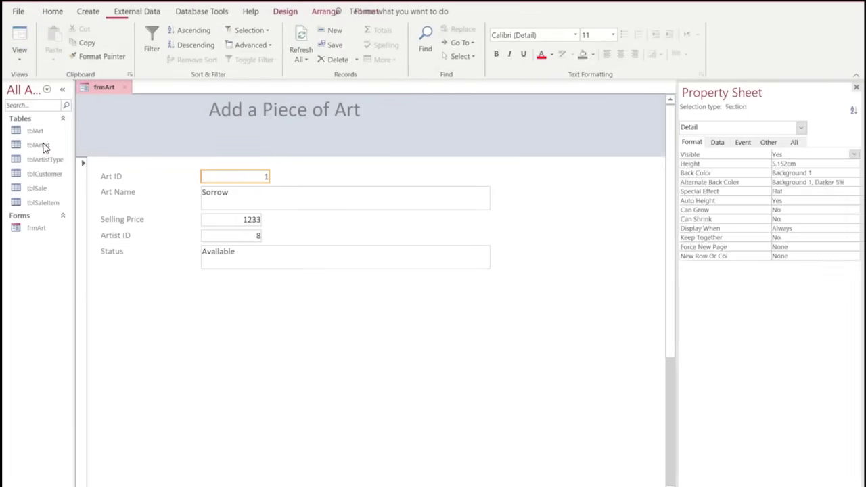
drag(508, 305, 505, 332)
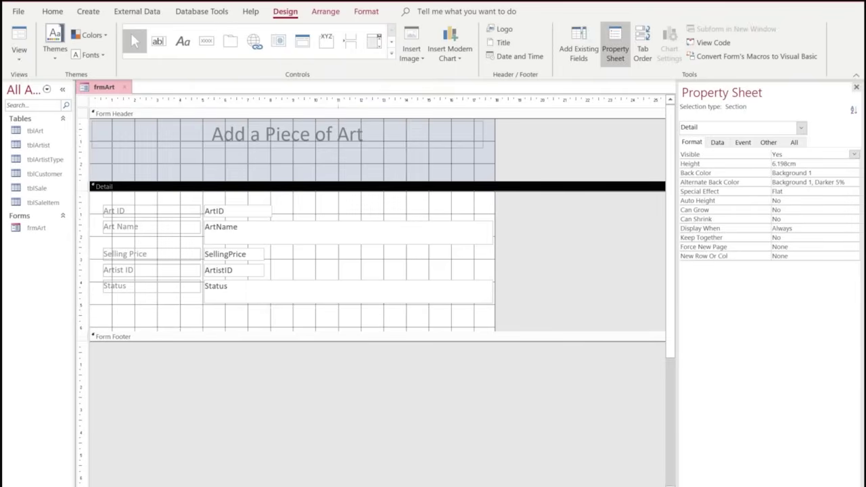
Review the Data, Event, Other and complete property sets of the ArtistID text box
click(245, 272)
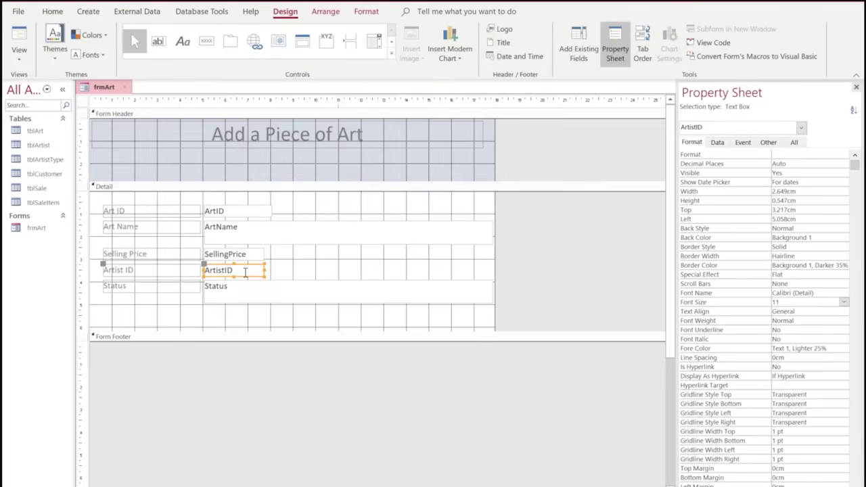
click(717, 144)
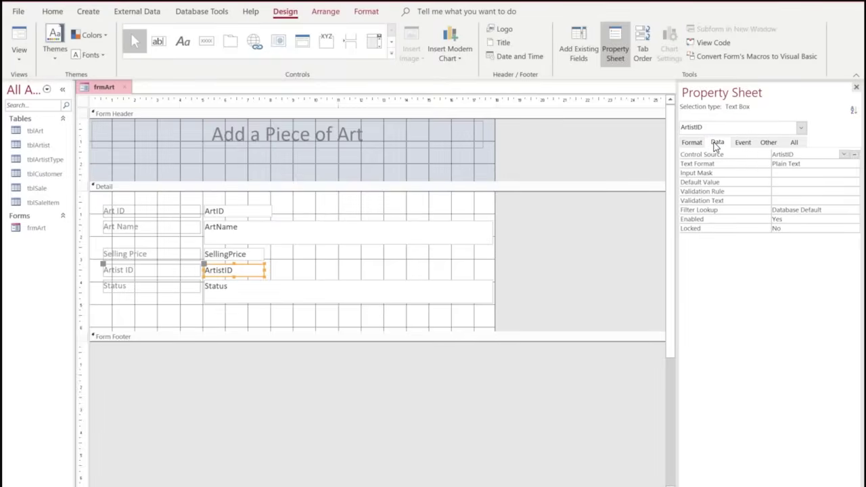
click(748, 145)
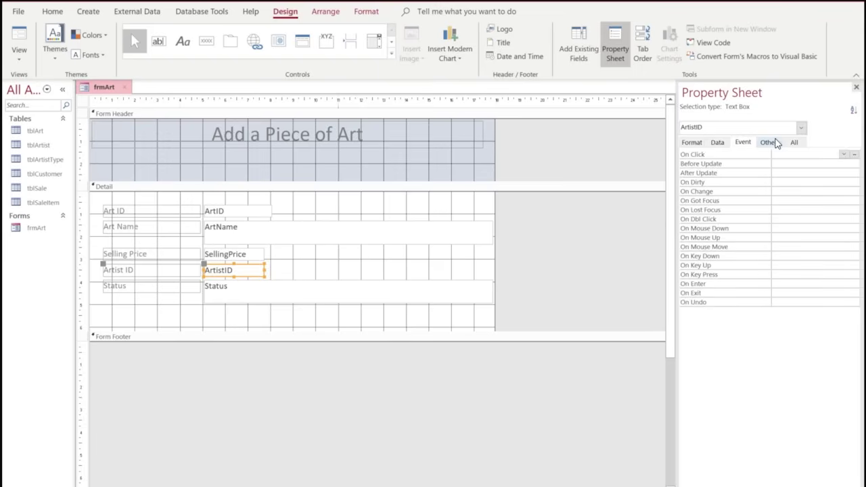
click(775, 144)
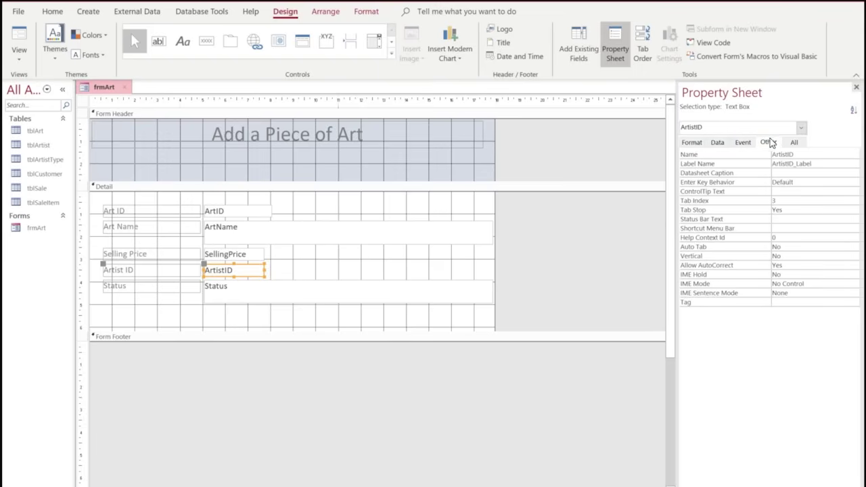
click(793, 143)
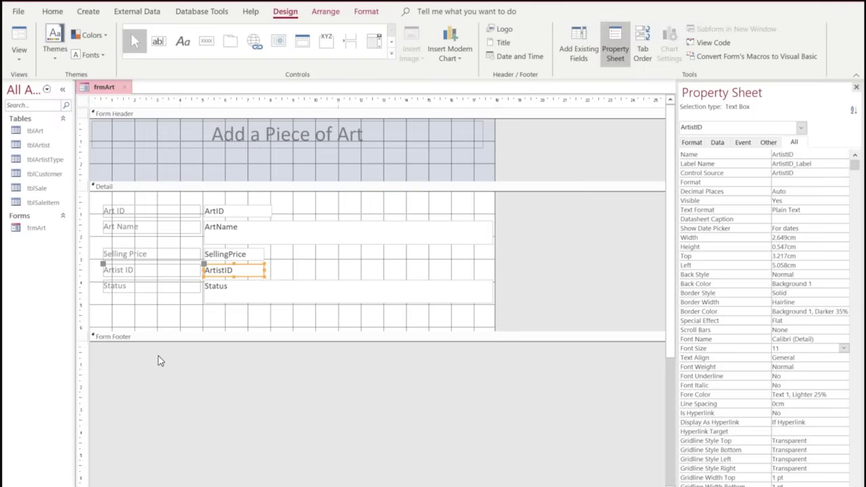
Set the ArtName text box's validation rule to Is Not Null
click(238, 230)
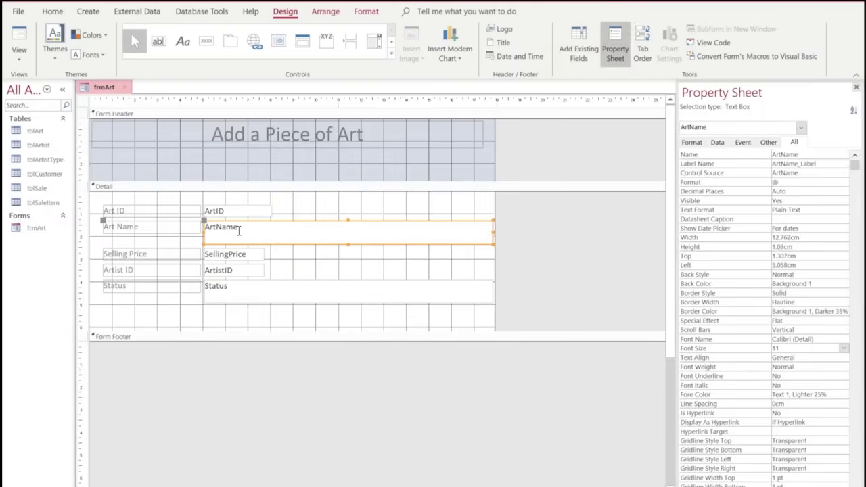
click(718, 143)
click(758, 182)
click(775, 191)
text(is not null)
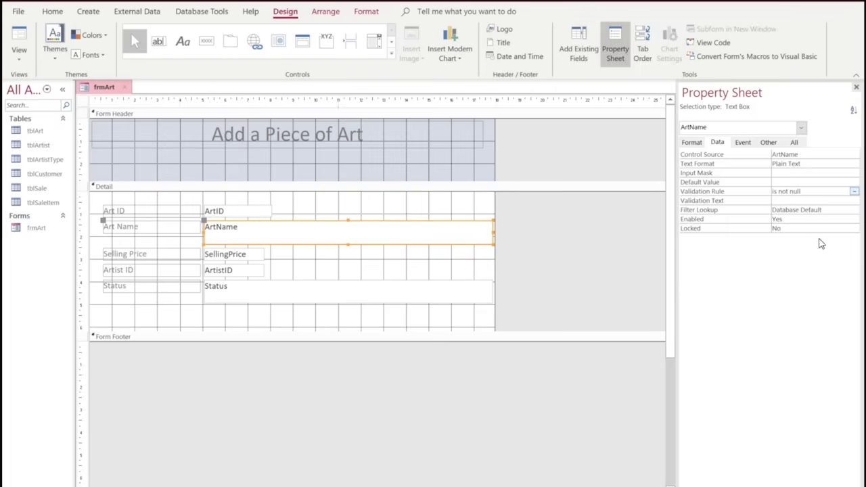
Set the ArtName text box's validation text to "Please enter the name of the art"
click(789, 201)
text(Please enter a)
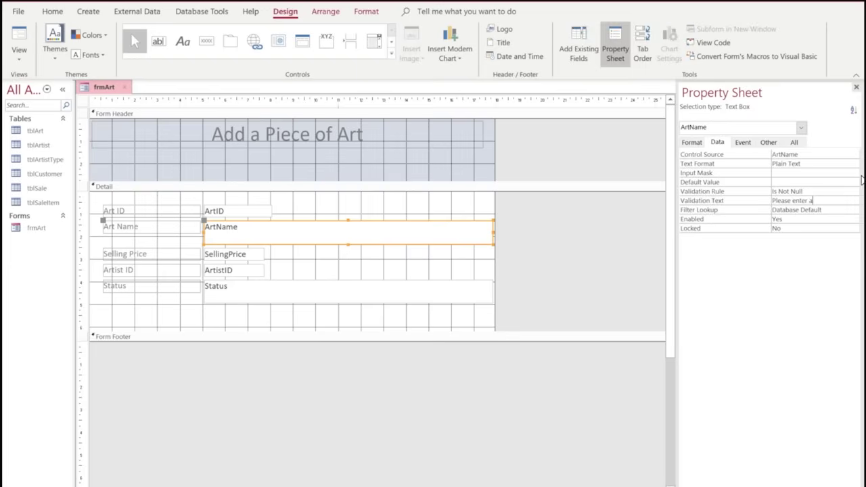
key(BackSpace)
text(the name of the art)
key(Tab)
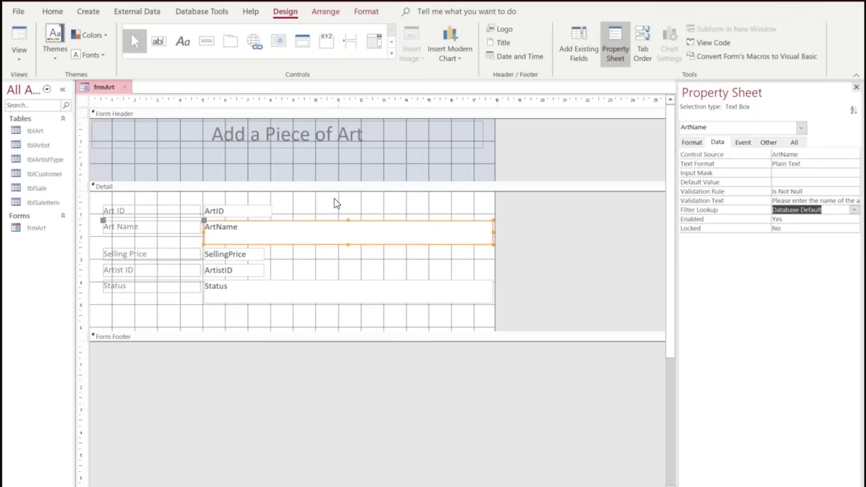
Shrink the ArtName text box to a single line in height and roughly a third of its width
drag(494, 233, 310, 231)
drag(257, 245, 255, 235)
click(392, 227)
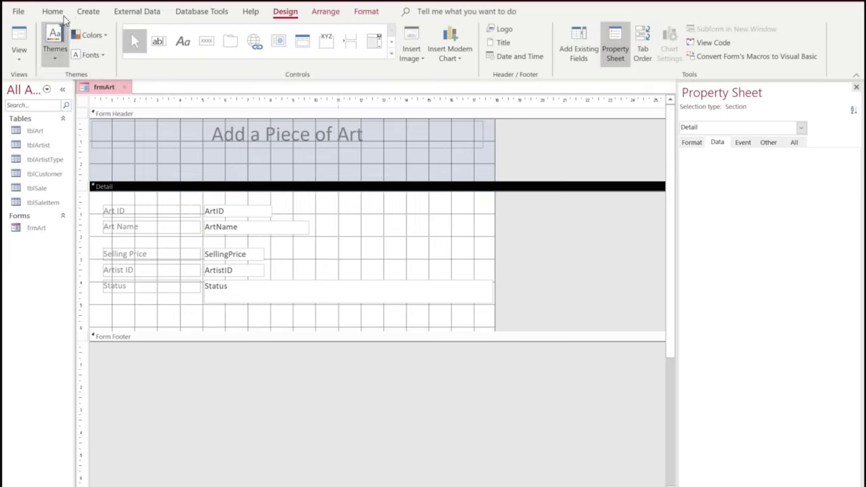
Add a label reading "* (Required)" beside the ArtName text box
click(182, 41)
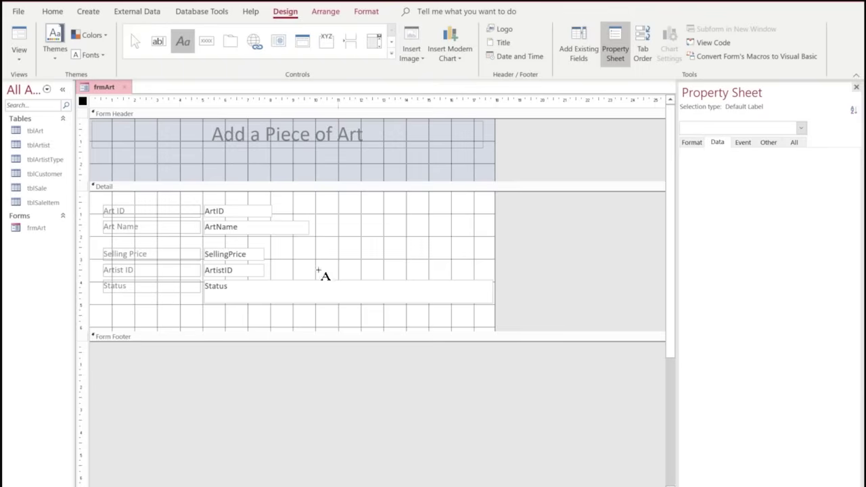
drag(318, 222, 337, 234)
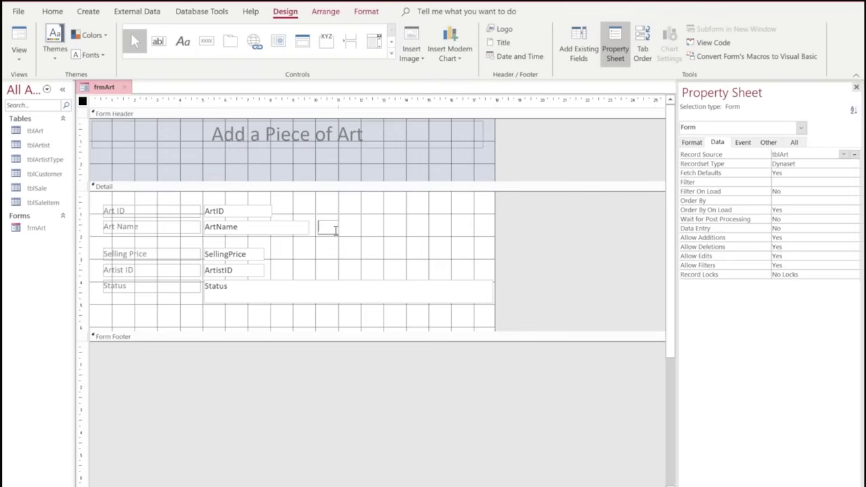
text(* (Required))
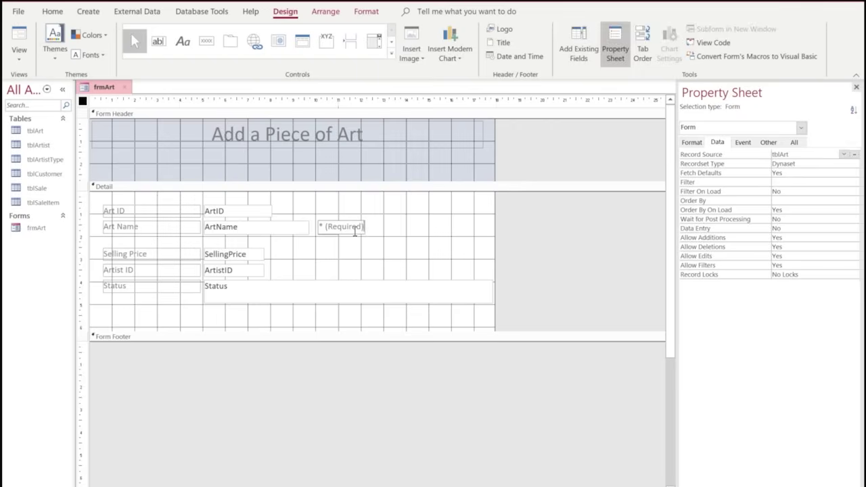
Set the fore color of the "* (Required)" label beside ArtName to red (#ED1C24)
drag(318, 226, 370, 231)
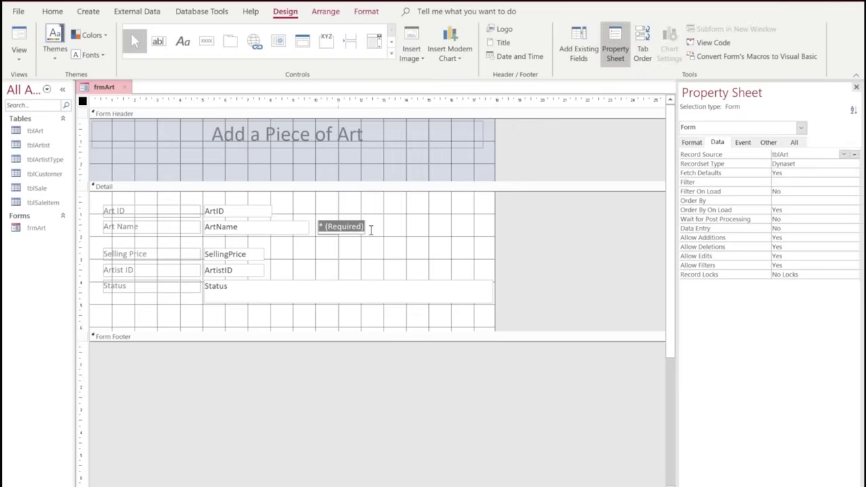
click(795, 144)
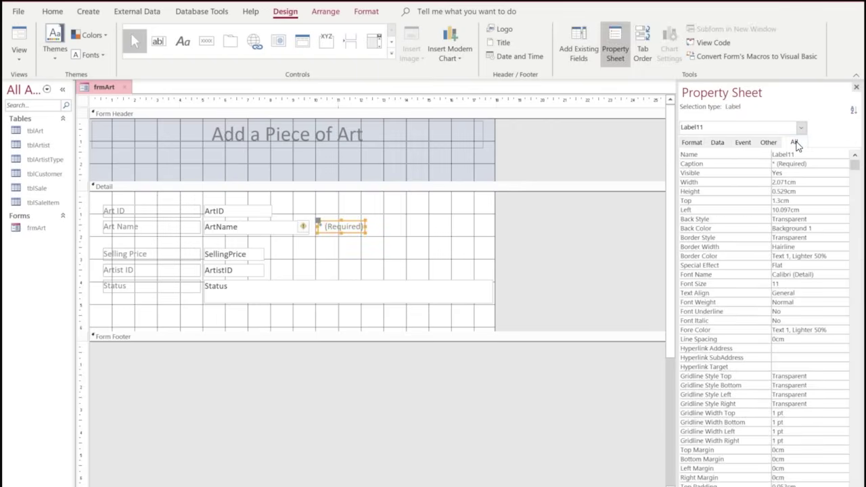
click(838, 330)
click(835, 329)
click(844, 329)
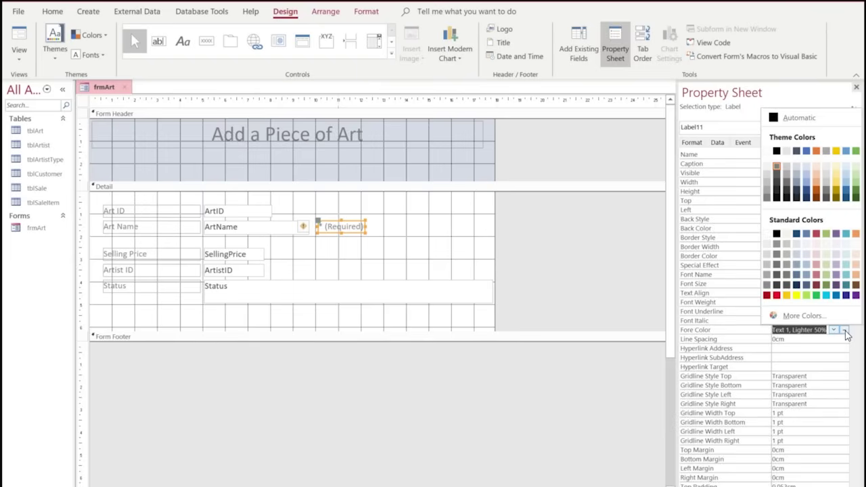
click(777, 296)
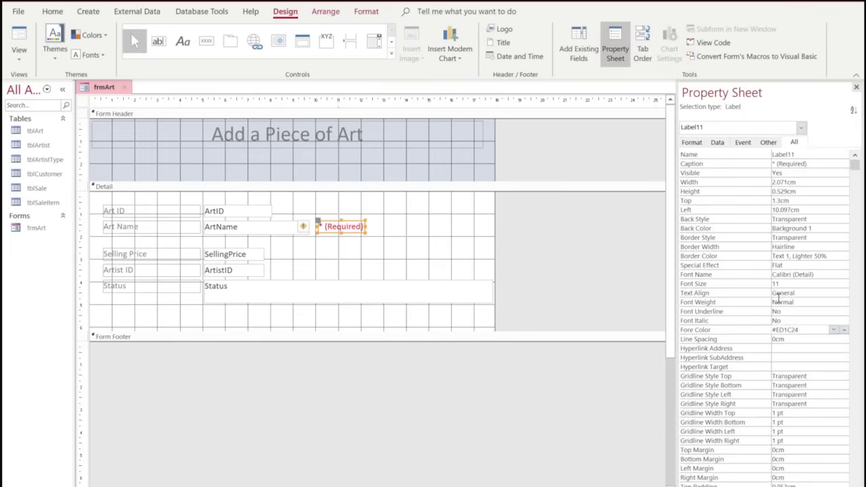
click(405, 227)
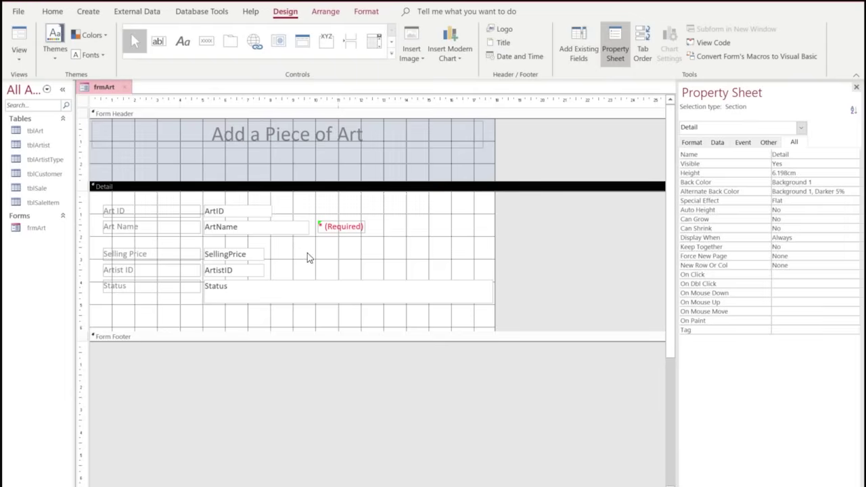
Set the SellingPrice text box's validation rule to Between 100 And 1500
click(248, 256)
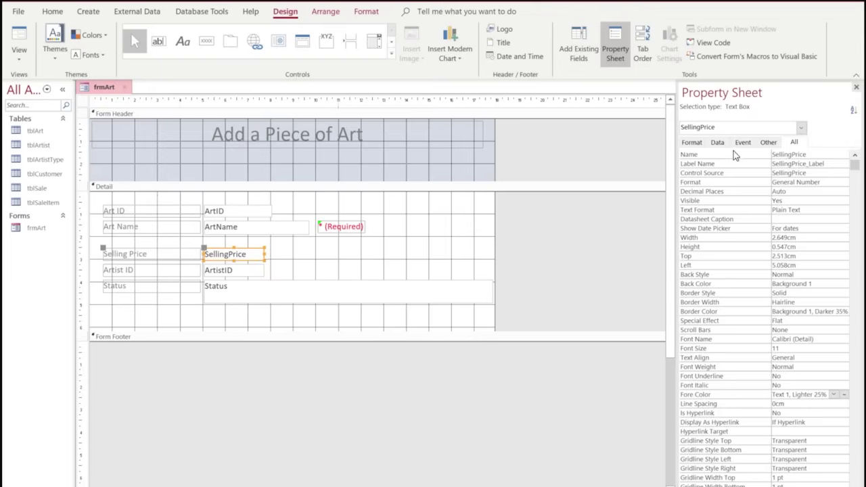
click(718, 143)
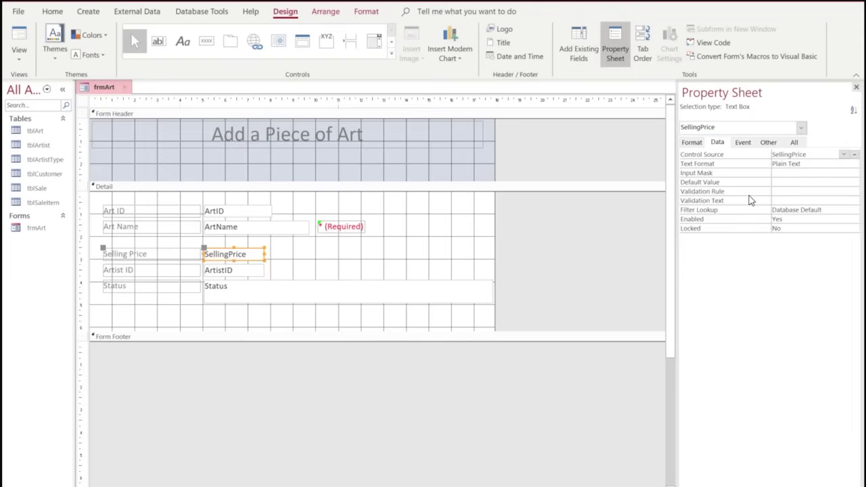
click(779, 192)
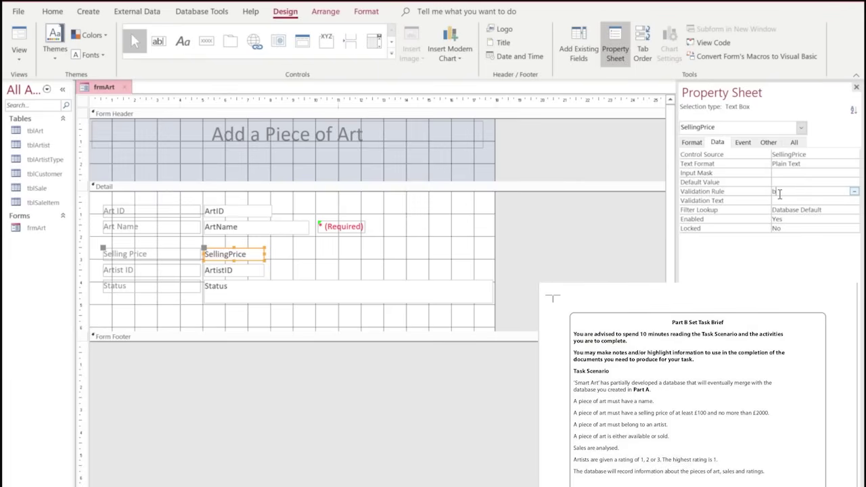
text(between 100 A)
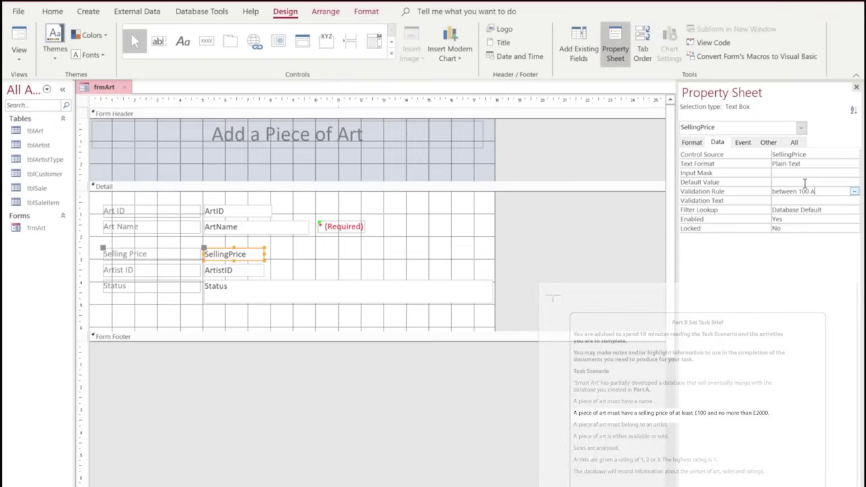
text(nd 1500)
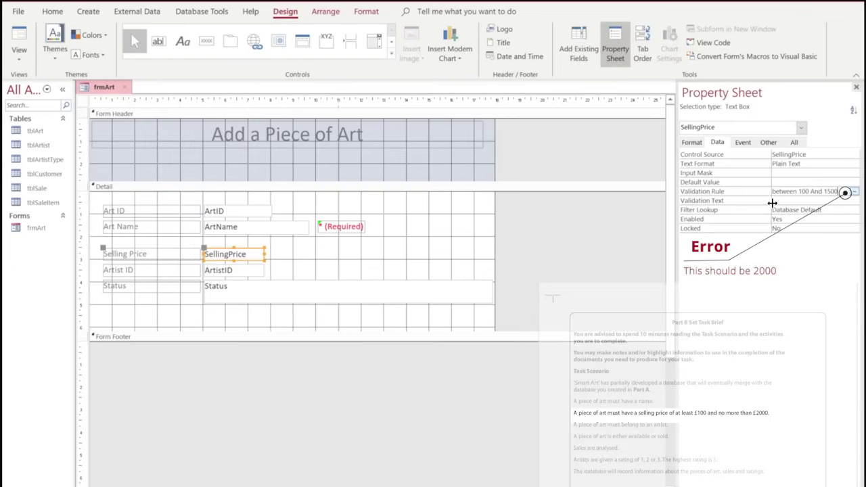
Give the SellingPrice text box a validation text beginning "Please enter a value between £100 and"
click(785, 201)
text(Please enter a range)
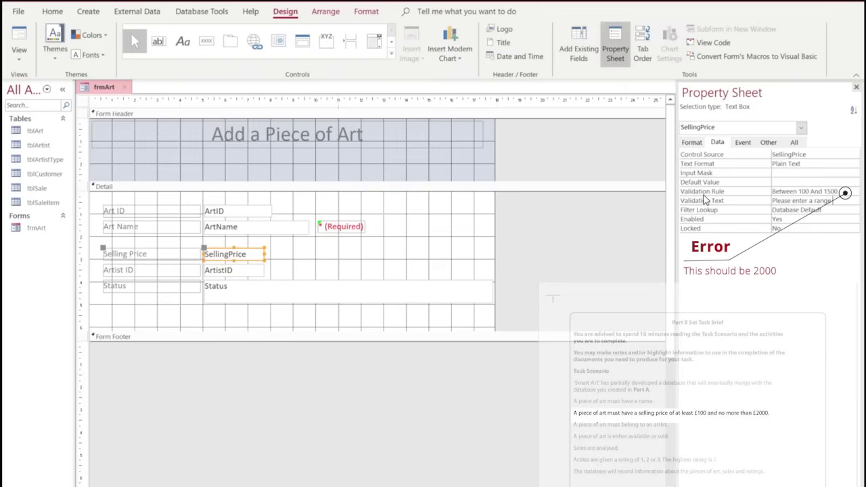
key(BackSpace)
key(BackSpace)
key(BackSpace)
key(BackSpace)
key(BackSpace)
text(value between)
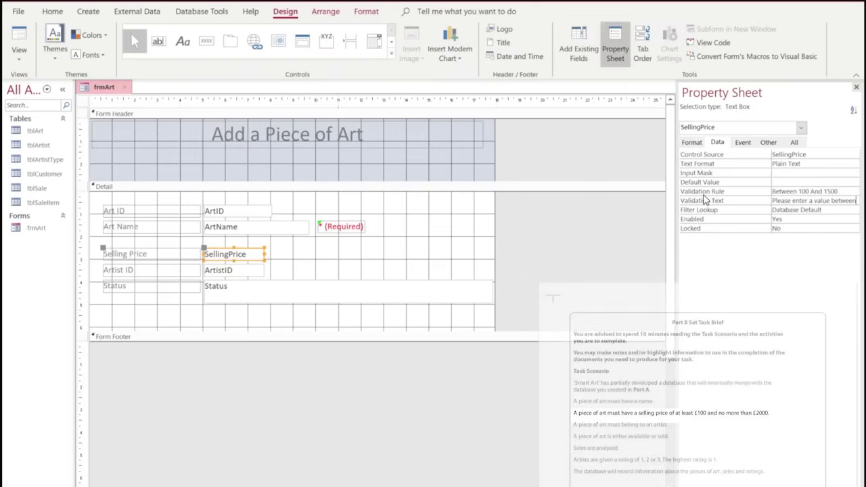
text( £100 and)
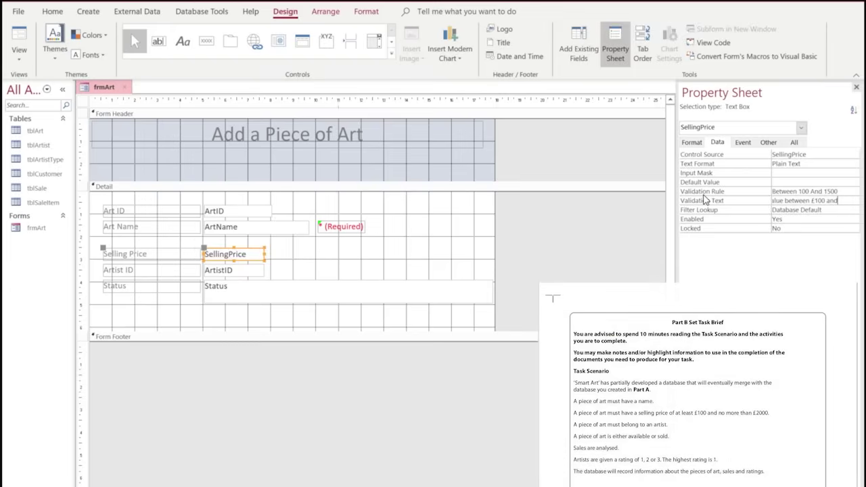
key(Return)
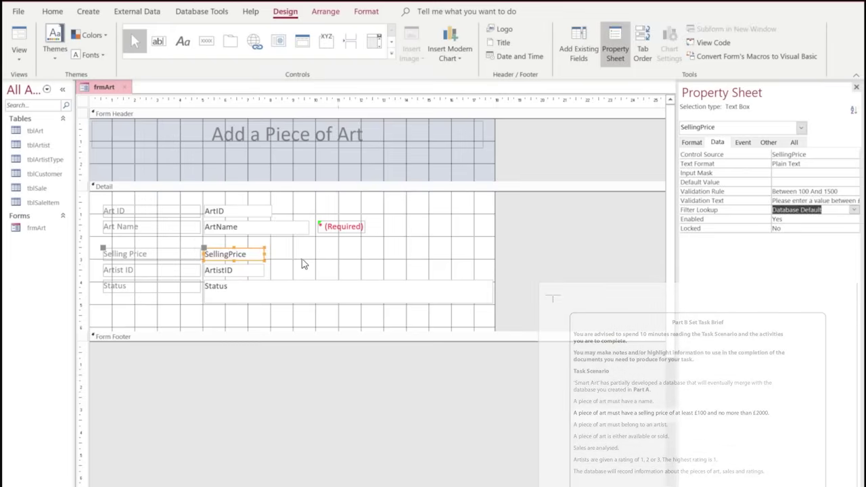
click(302, 264)
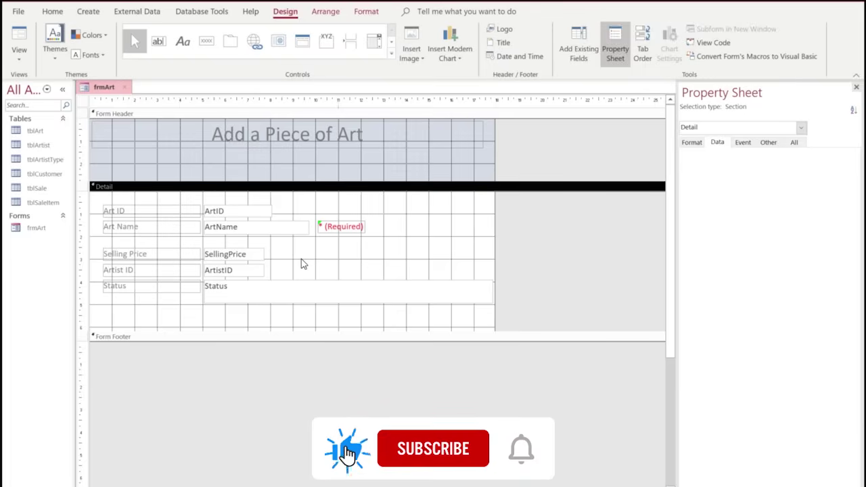
Add a label reading "* (Required)" beside the SellingPrice text box
click(183, 41)
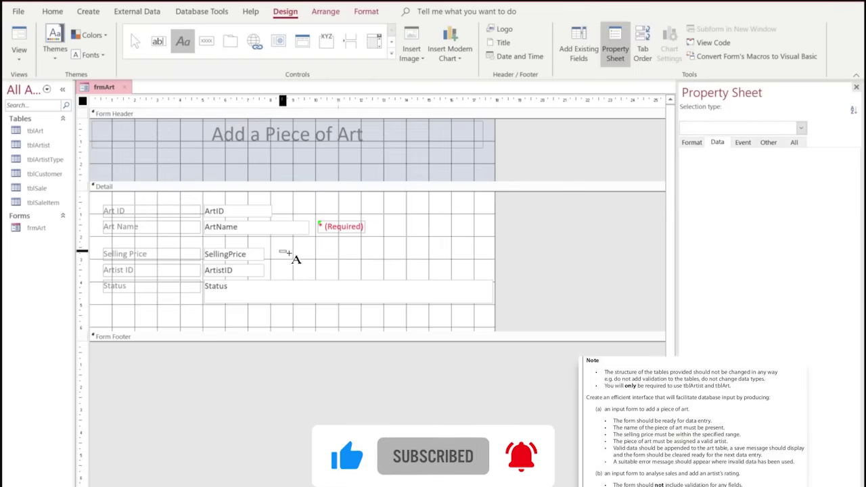
drag(284, 252, 320, 262)
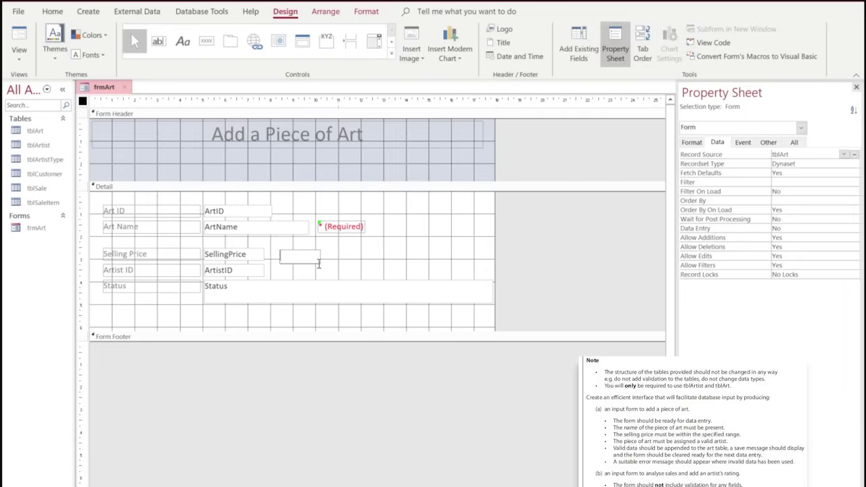
text(8)
key(BackSpace)
text(* (Required))
Set the fore color of the "* (Required)" label beside SellingPrice to red
key(shift+Left)
key(shift+Left)
key(shift+Left)
key(shift+Left)
key(shift+Left)
key(shift+Left)
key(shift+Left)
key(shift+Left)
key(shift+Left)
key(shift+Left)
key(shift+Left)
key(shift+Left)
click(793, 144)
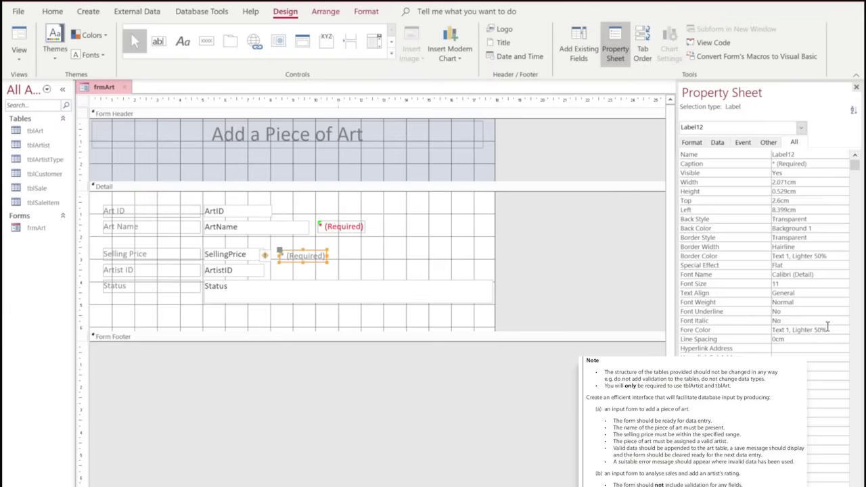
click(290, 255)
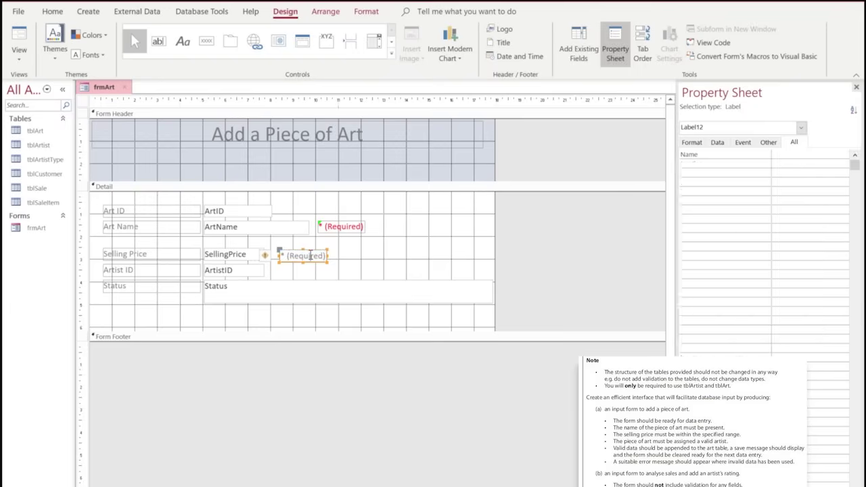
Delete the Status field and its label from the Detail section
click(213, 305)
click(214, 299)
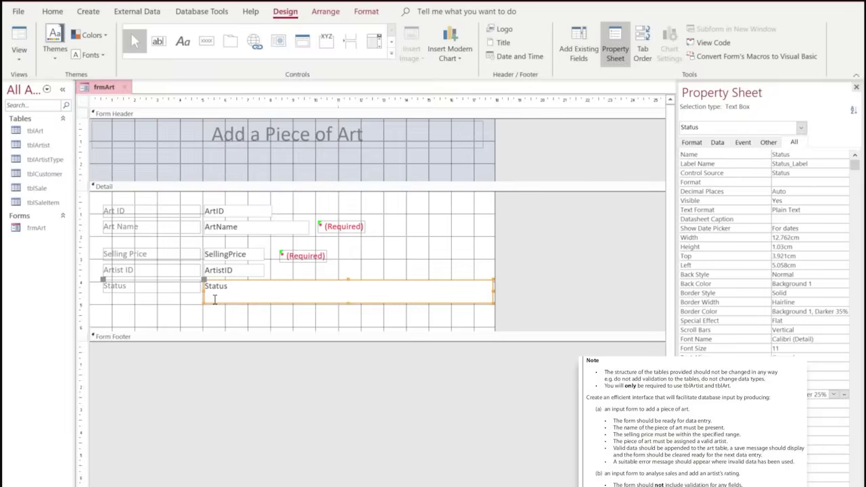
key(Delete)
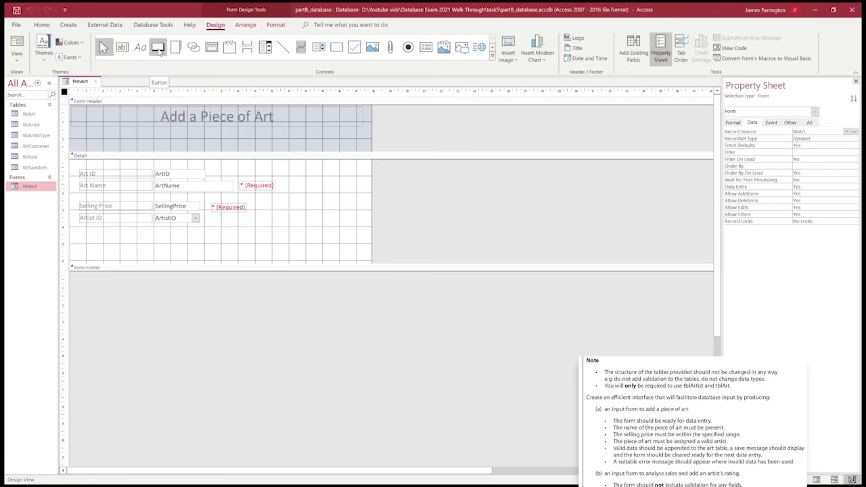
Draw a command button in the Detail section below the ArtistID field
click(206, 42)
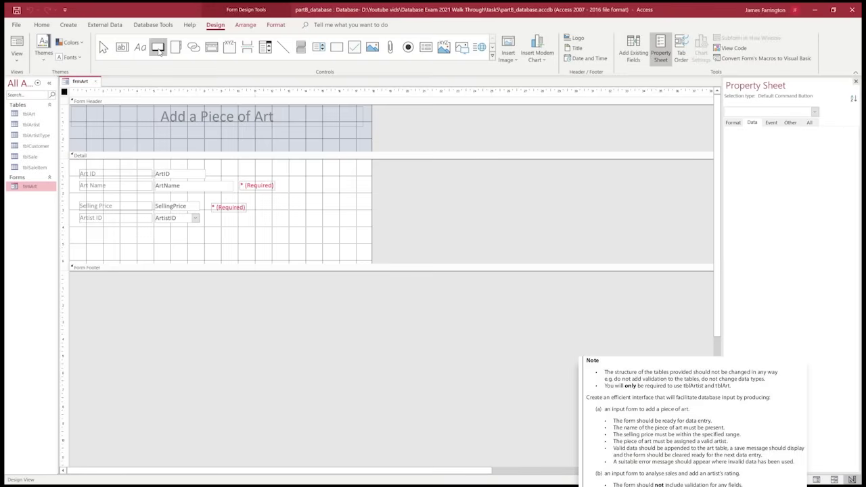
mouse_move(138, 234)
mouse_down()
mouse_move(223, 253)
mouse_move(216, 250)
mouse_up()
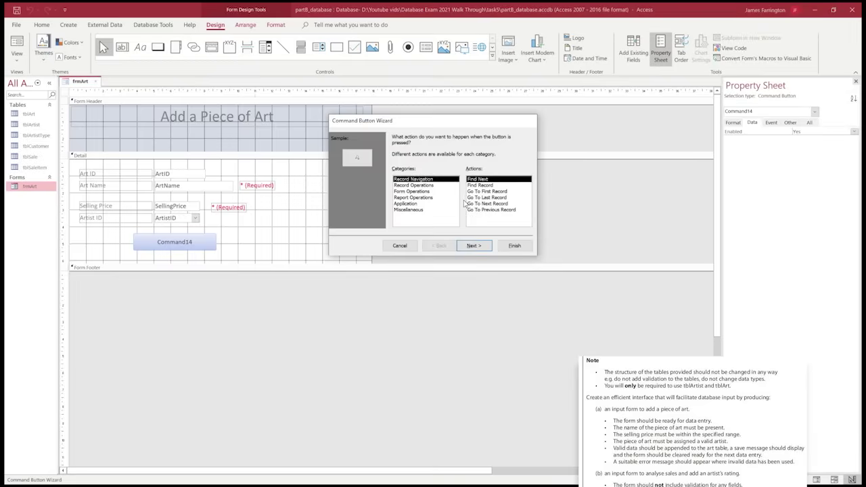
Examine the actions available in each category of the Command Button Wizard, then close the wizard without choosing one
click(428, 186)
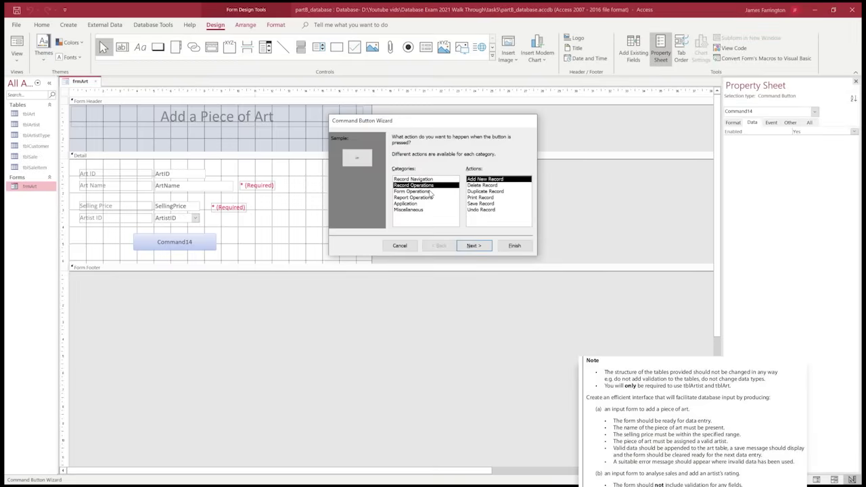
click(429, 192)
click(429, 198)
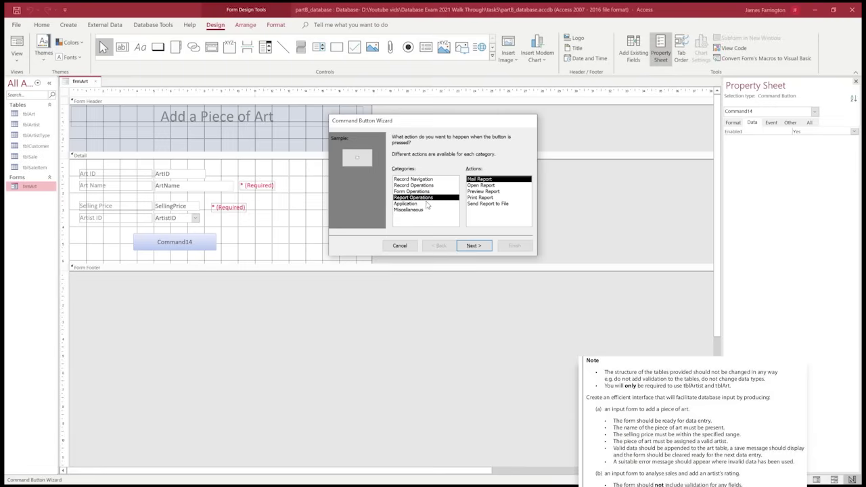
click(426, 204)
click(420, 211)
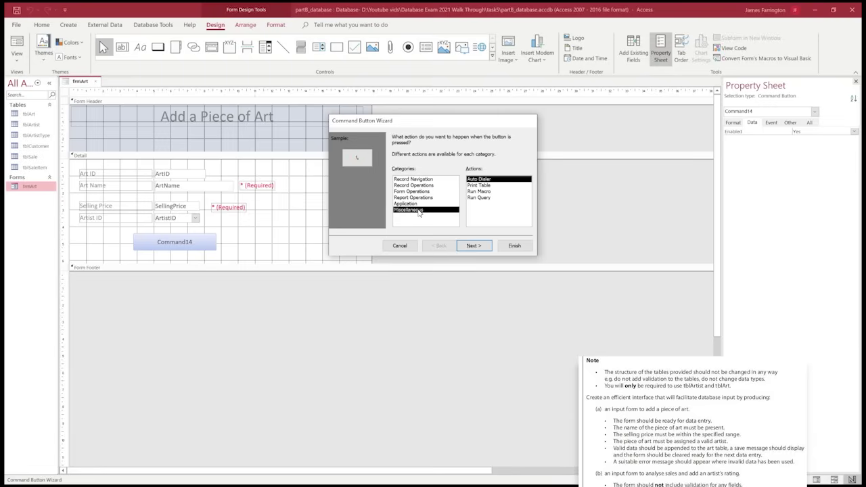
click(420, 205)
click(421, 198)
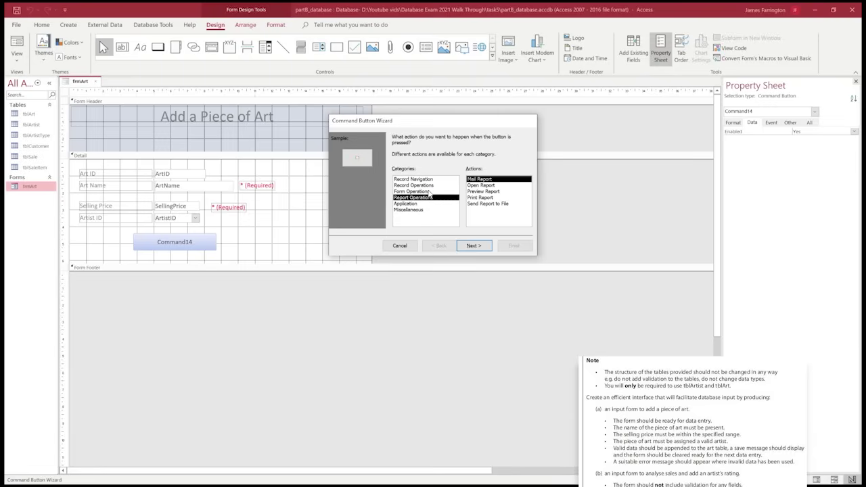
click(429, 192)
click(427, 185)
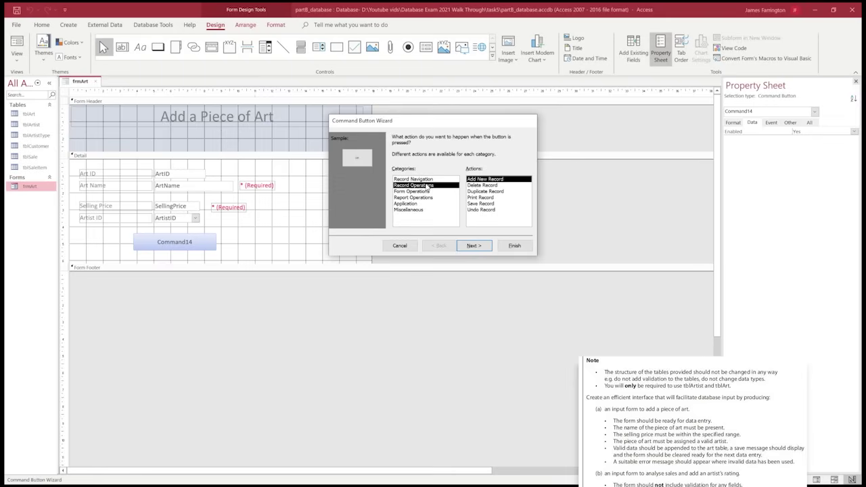
key(Escape)
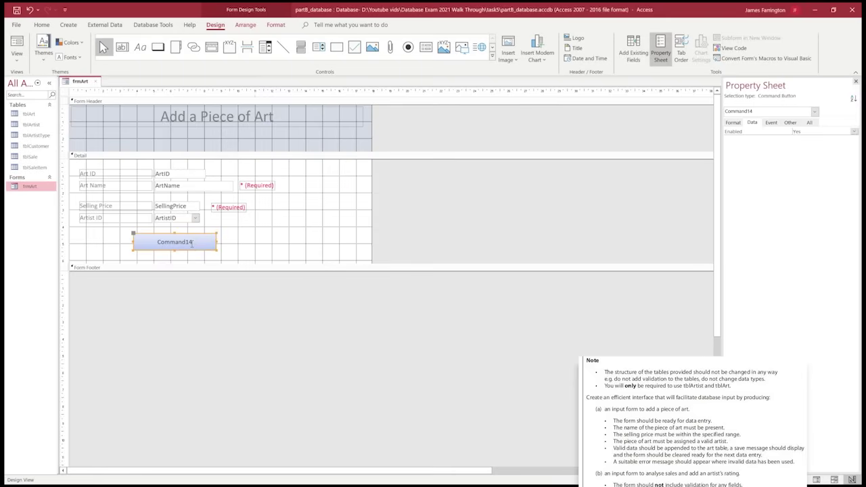
Change the new command button's caption to "Save Record"
click(192, 244)
key(BackSpace)
key(BackSpace)
key(BackSpace)
key(BackSpace)
key(BackSpace)
key(BackSpace)
key(BackSpace)
key(BackSpace)
key(BackSpace)
text(Save Record)
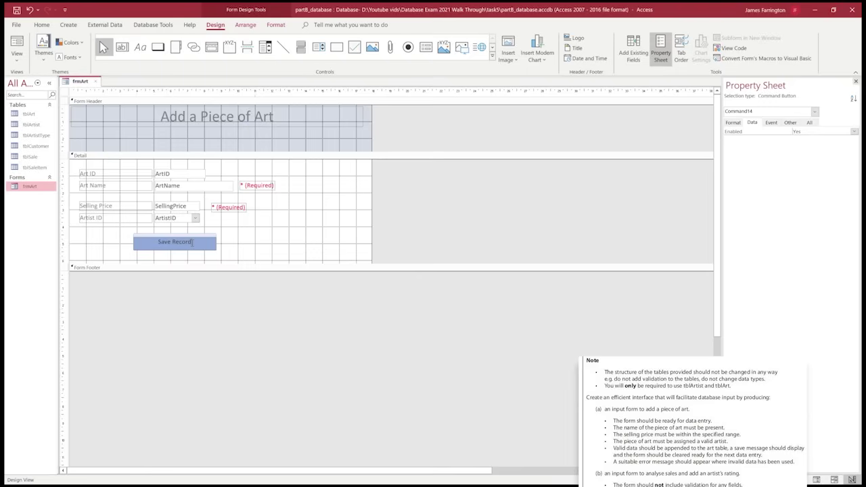
click(228, 250)
Create an On Click macro for the Save Record button with the Macro Builder, starting with an If block
click(193, 248)
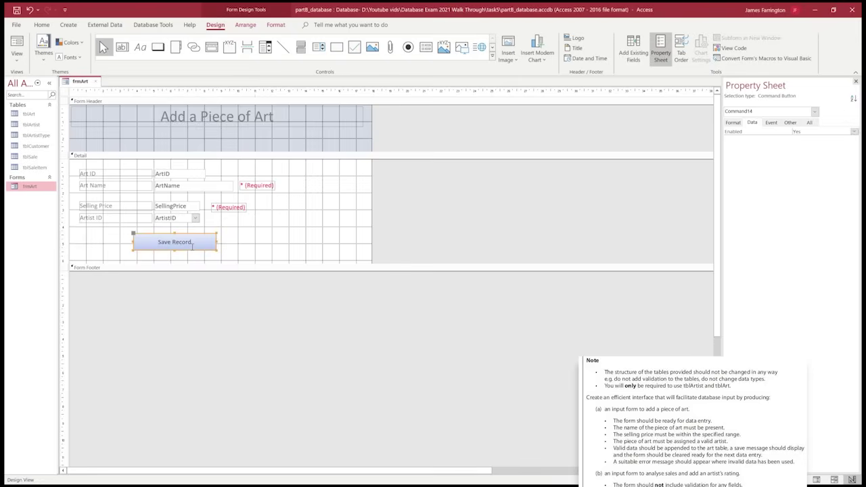
right_click(193, 248)
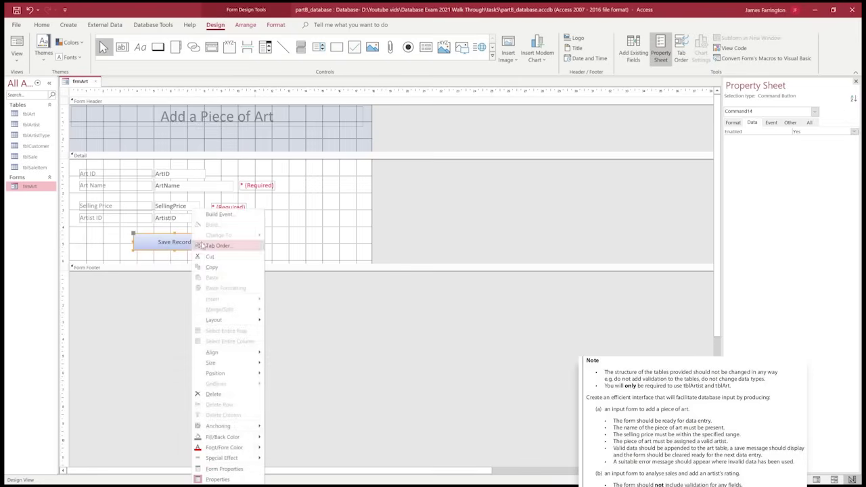
click(219, 214)
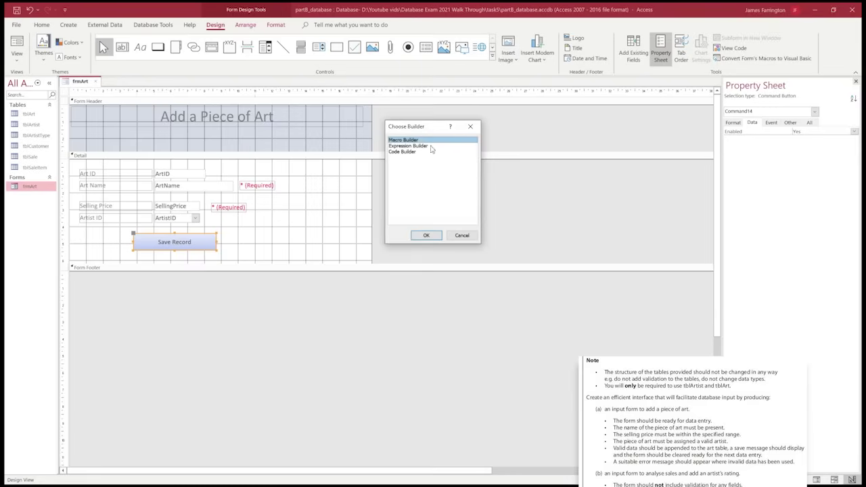
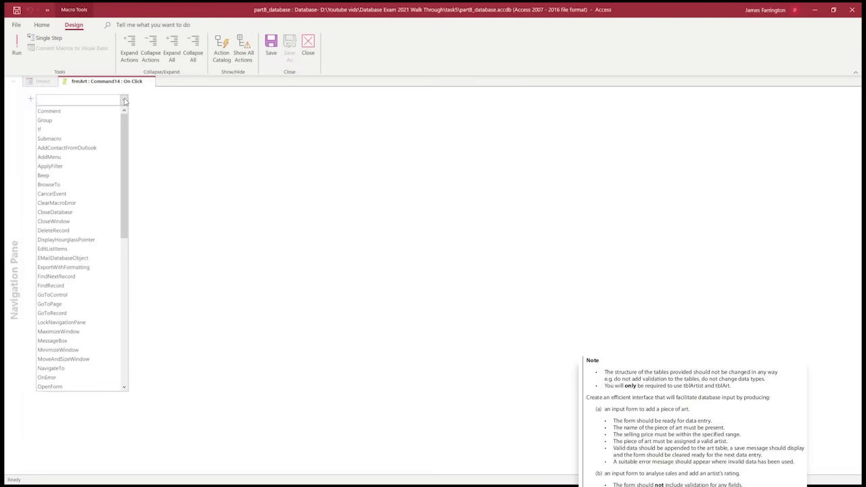
click(49, 129)
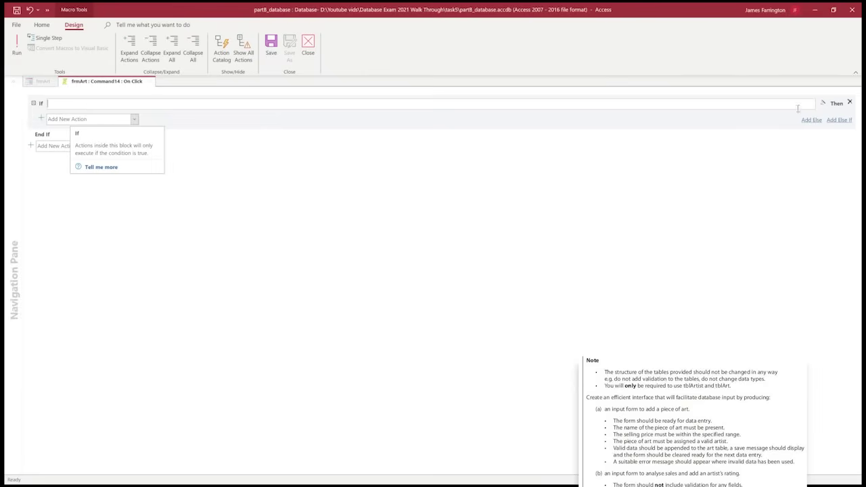
Build the If block's condition as "[ArtName] is null" in the Expression Builder
click(823, 106)
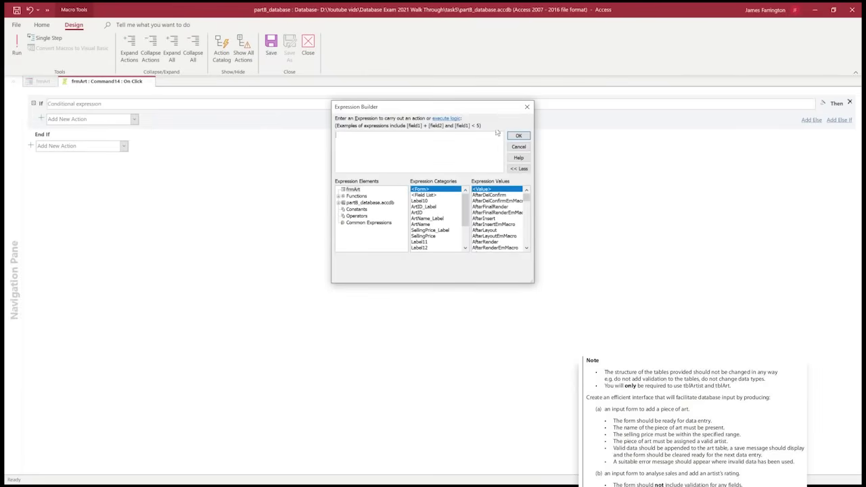
click(519, 147)
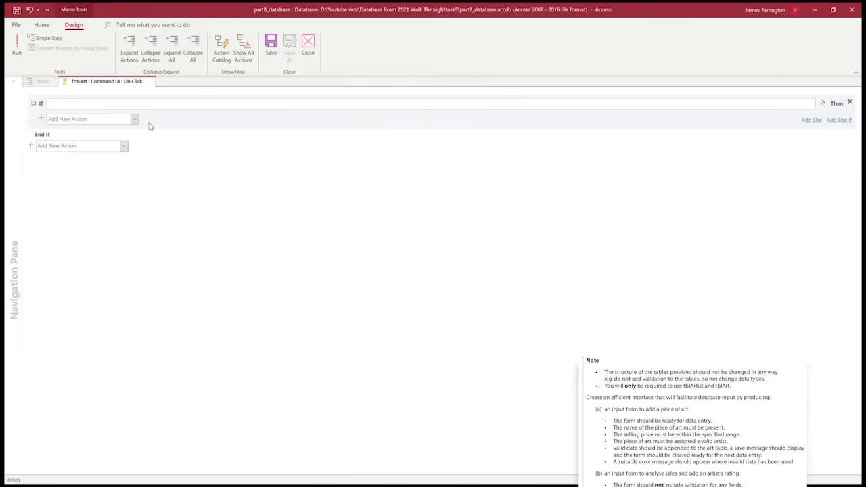
click(823, 103)
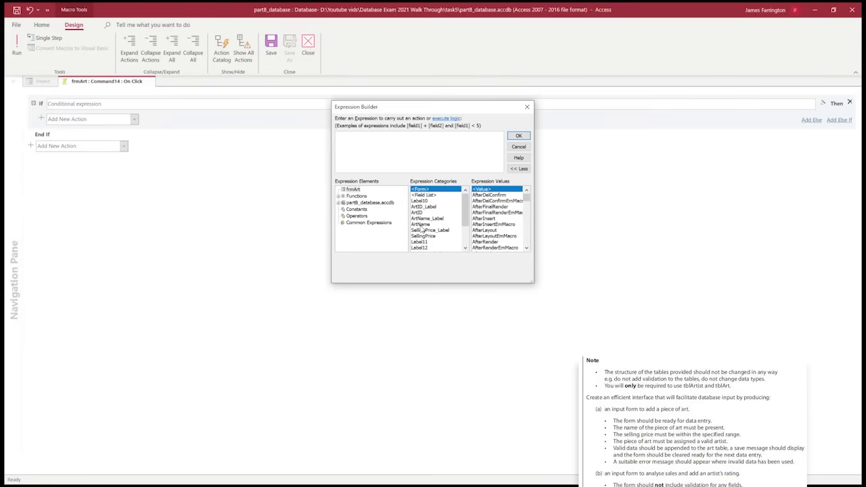
click(421, 225)
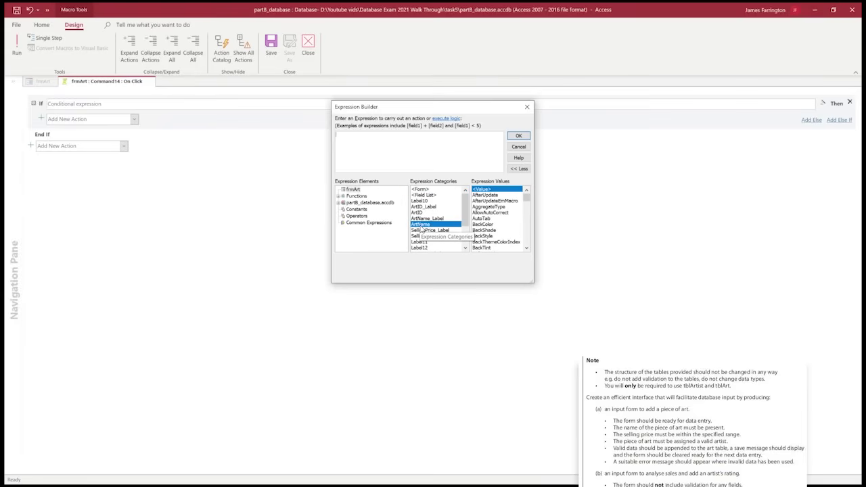
double_click(420, 225)
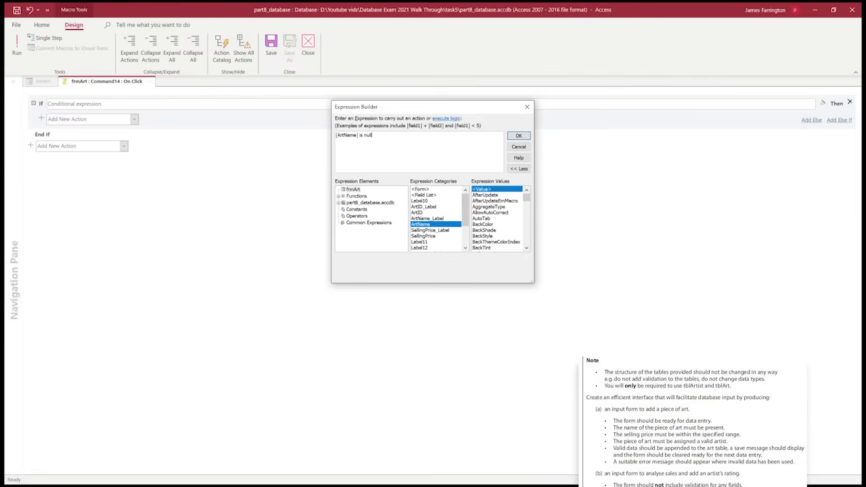
click(518, 136)
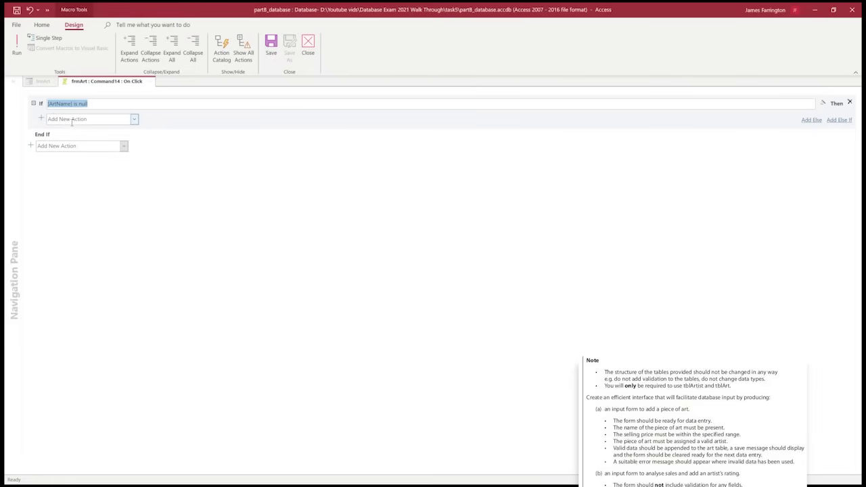
Add a MessageBox action inside the If block with the message "You must have a value in the Art Name"
click(134, 119)
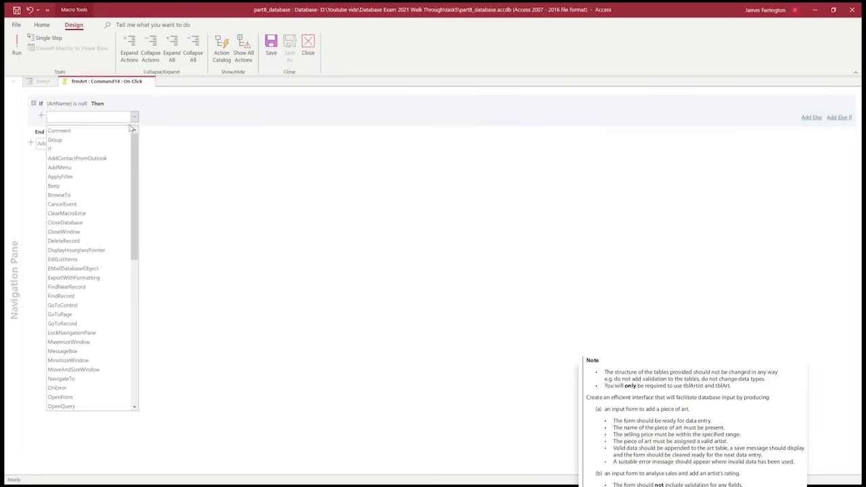
click(88, 351)
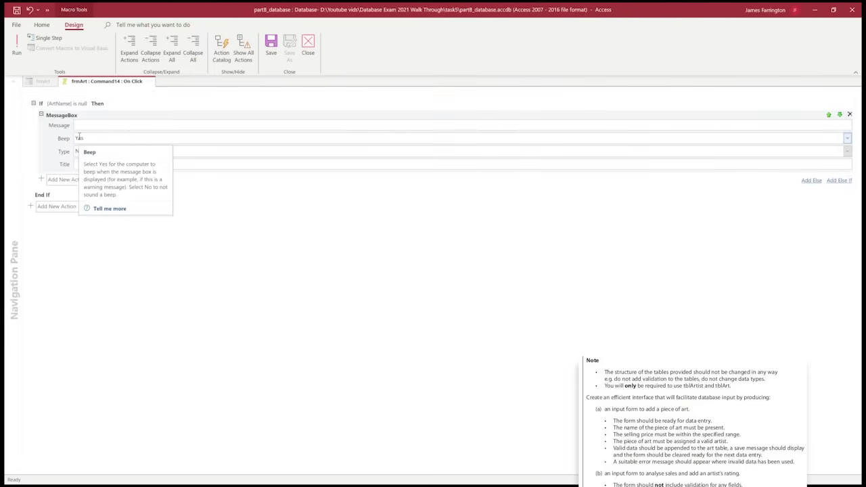
text(You)
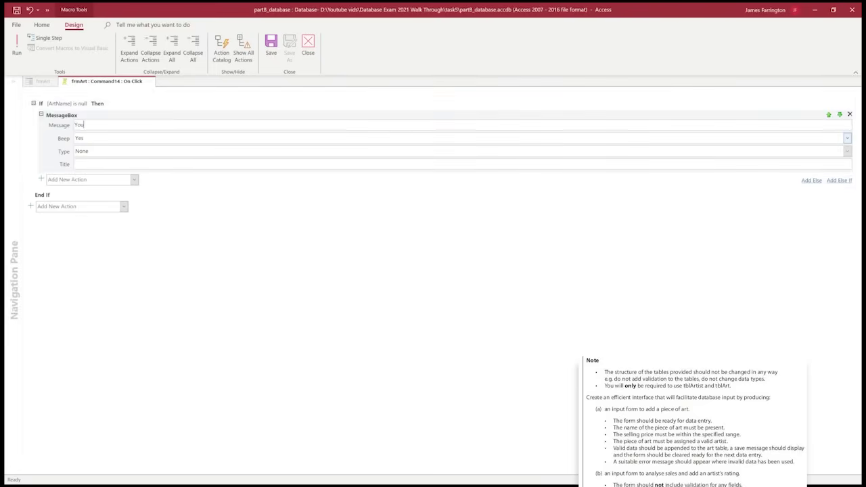
text( must have a )
text(value in)
text( your)
key(BackSpace)
key(BackSpace)
text(the Art Name)
Set the Art Name message box's type to Warning! and its title to "Error!"
double_click(77, 151)
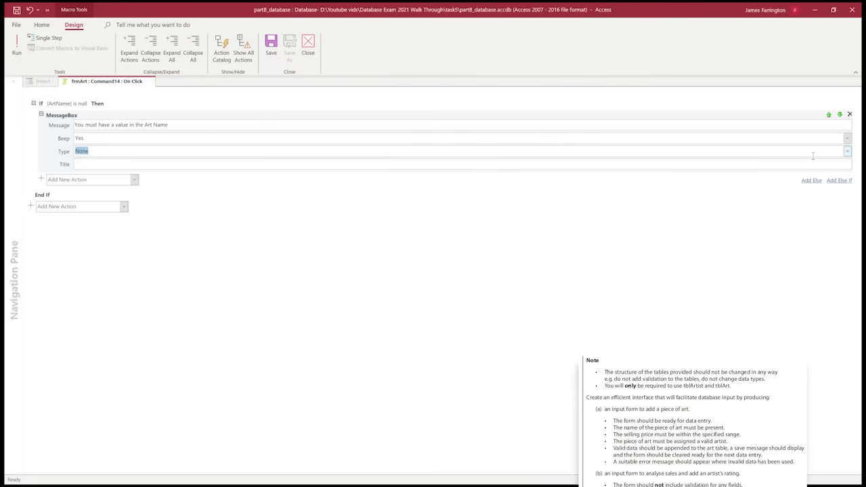
click(846, 152)
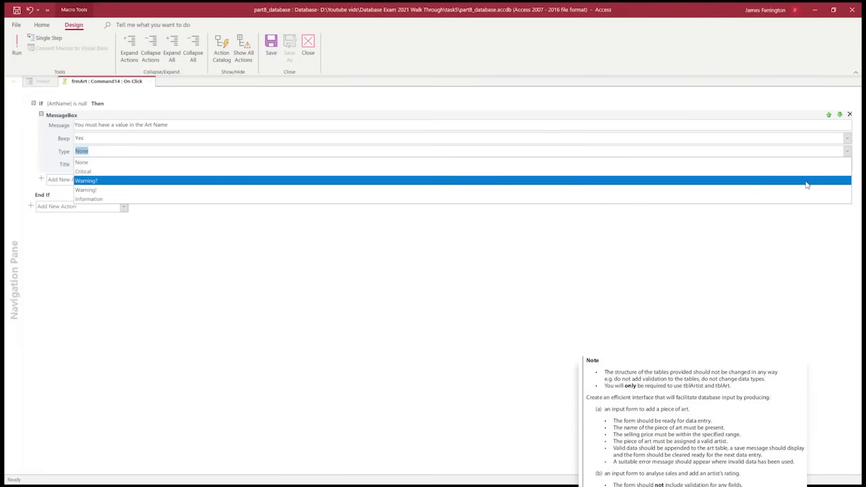
click(763, 193)
click(483, 165)
text(Error!)
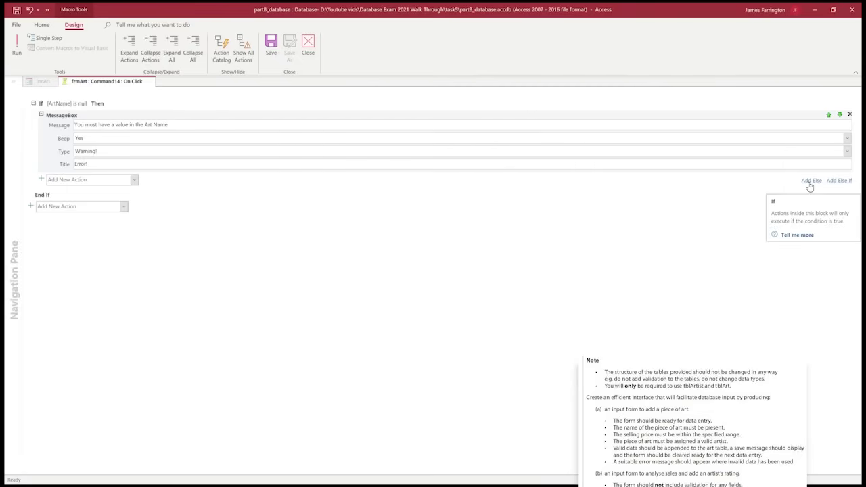
Add an Else If block with the condition "[SellingPrice] is null"
click(845, 183)
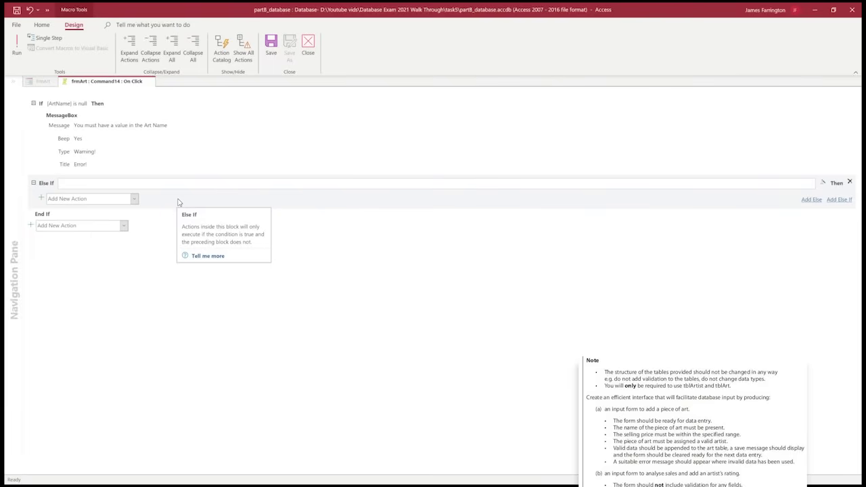
click(822, 183)
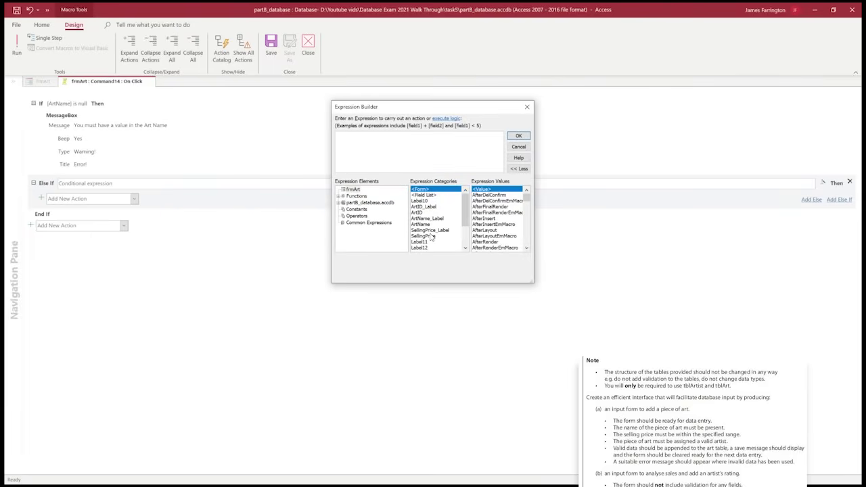
click(426, 236)
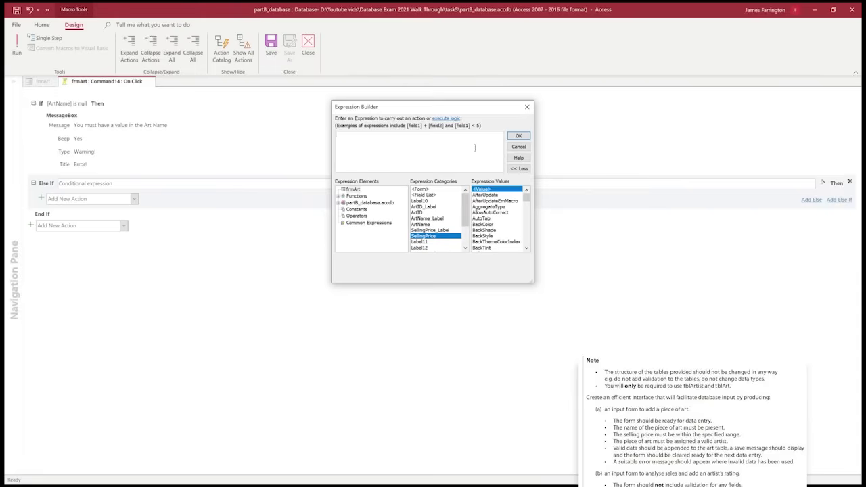
double_click(422, 236)
text(is null)
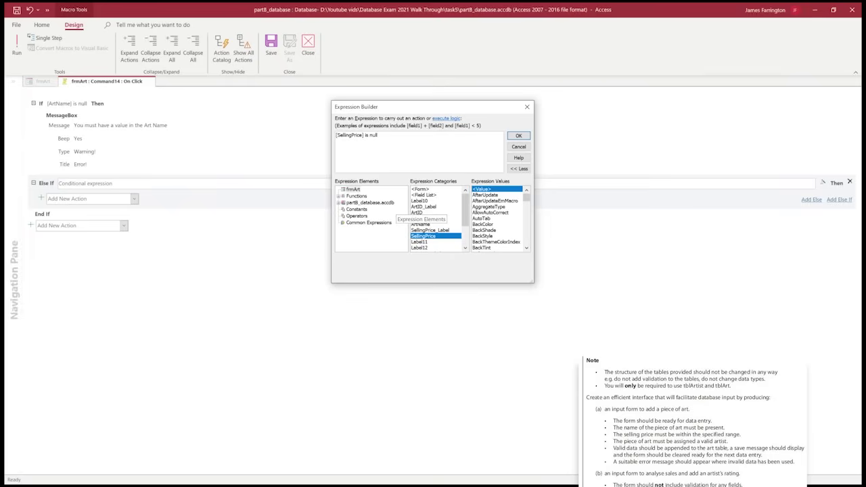
click(518, 136)
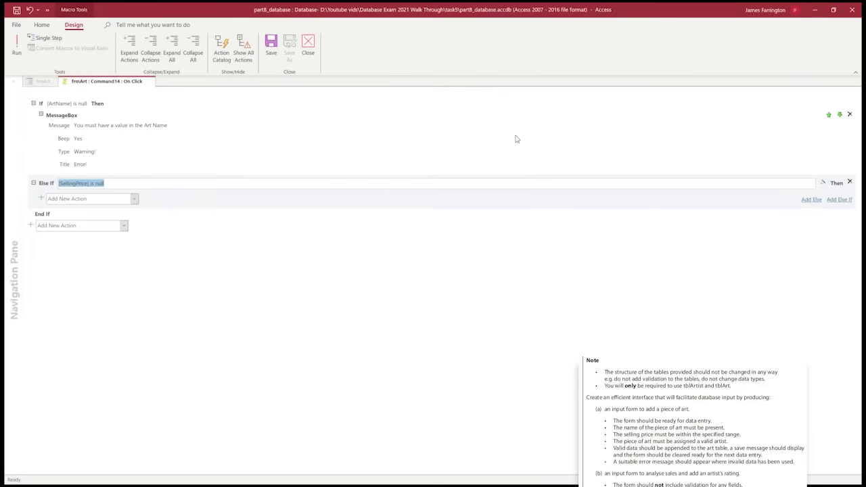
Add a MessageBox of type Warning! to the Else If block with the message "You must have a selling price between 100 and 1500"
click(134, 198)
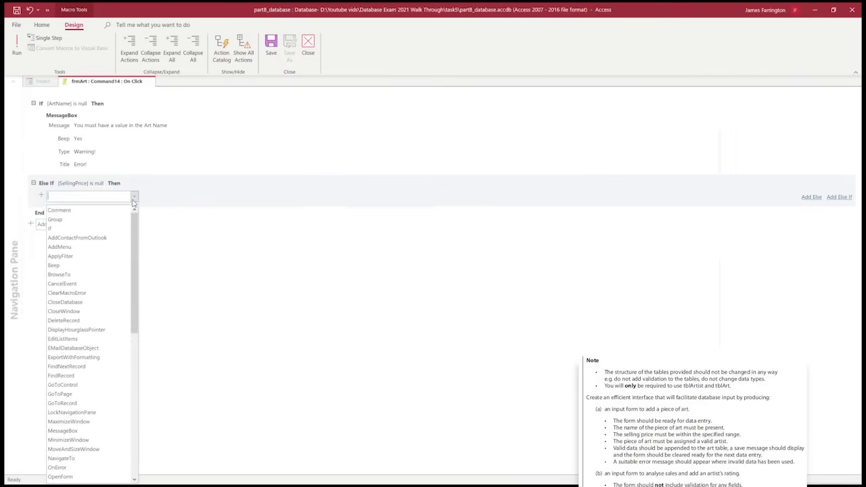
click(84, 431)
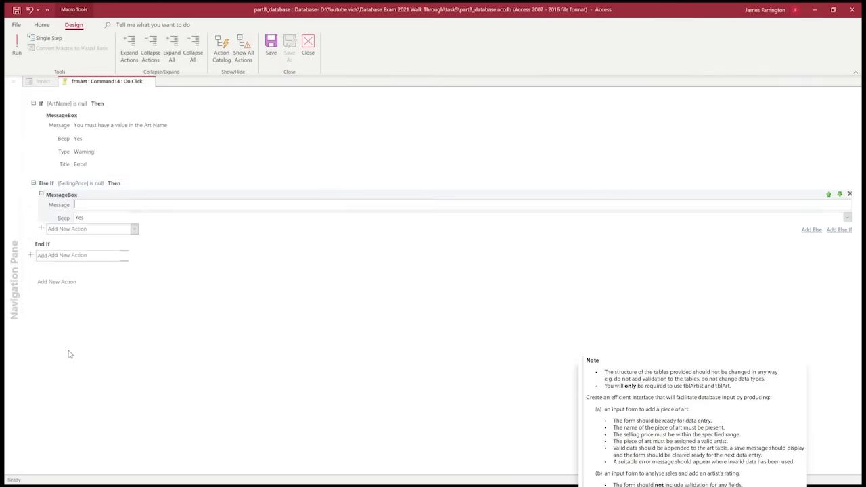
text(You must have a )
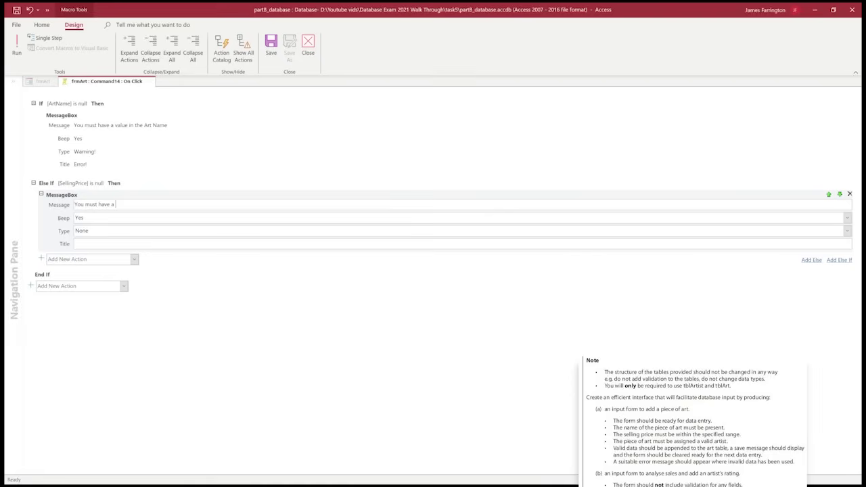
text(selling price between 100 and 1500)
key(Tab)
click(847, 232)
click(188, 269)
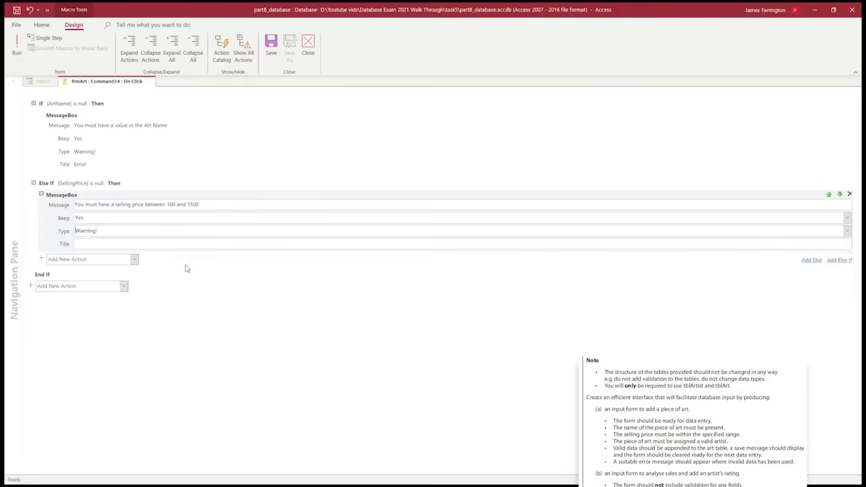
Set the selling price message box's title to "Error!" and add an Else block after it
click(91, 243)
text(Error!)
click(816, 262)
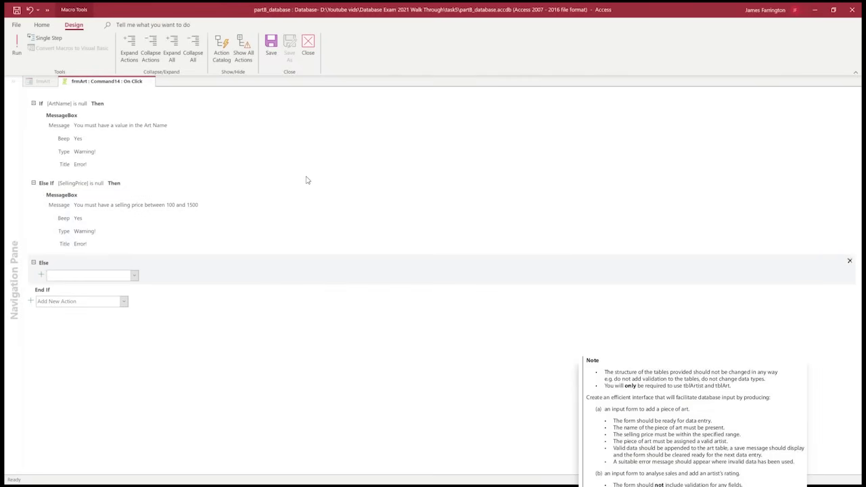
Add a RunMenuCommand action with the command SaveRecord to the Else block
click(134, 277)
scroll(123, 257, down, 5)
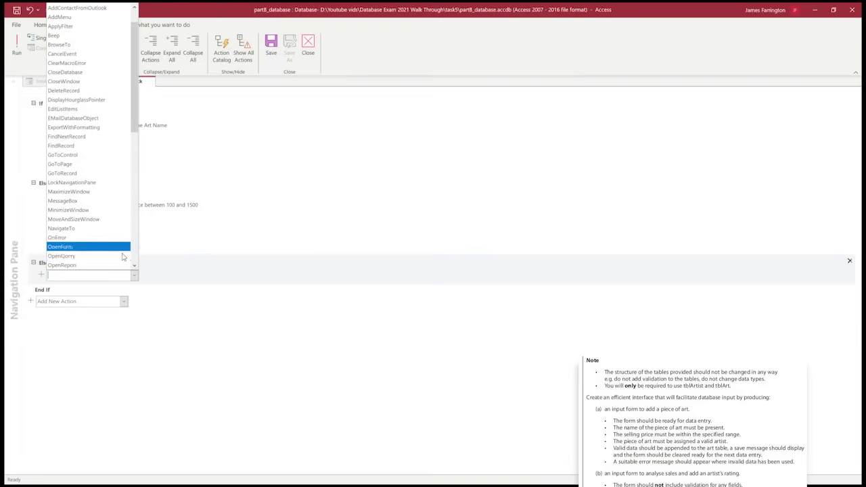
scroll(108, 257, down, 3)
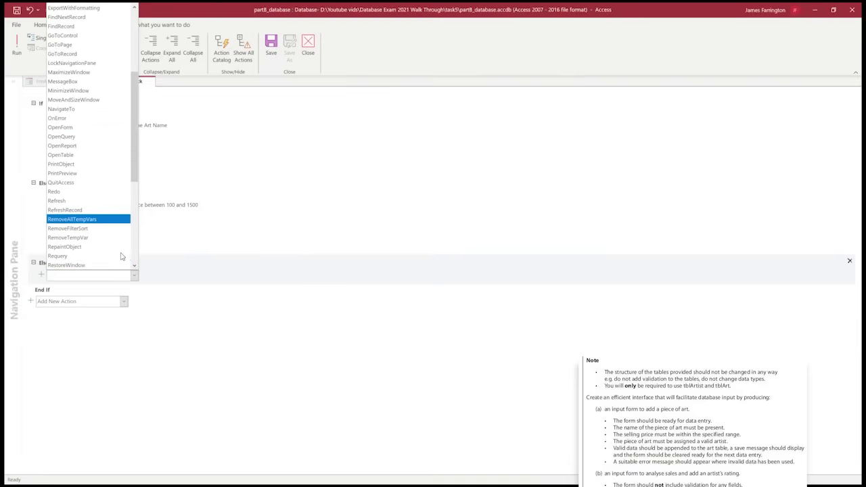
click(101, 264)
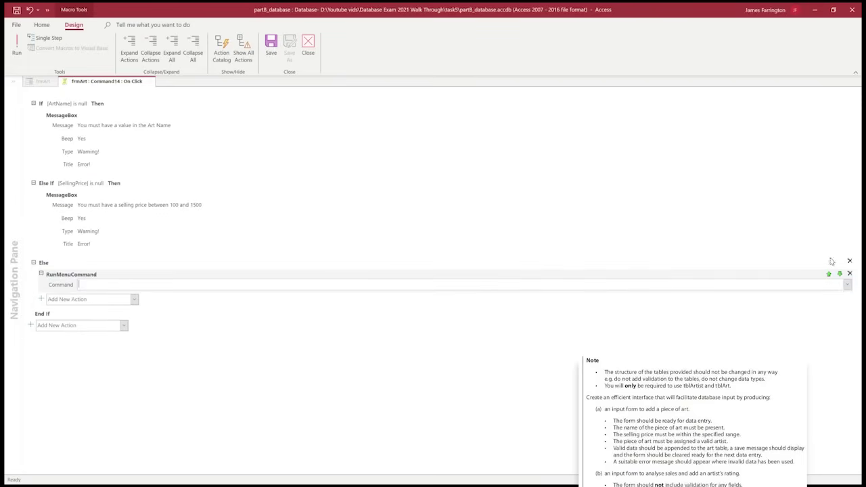
click(848, 284)
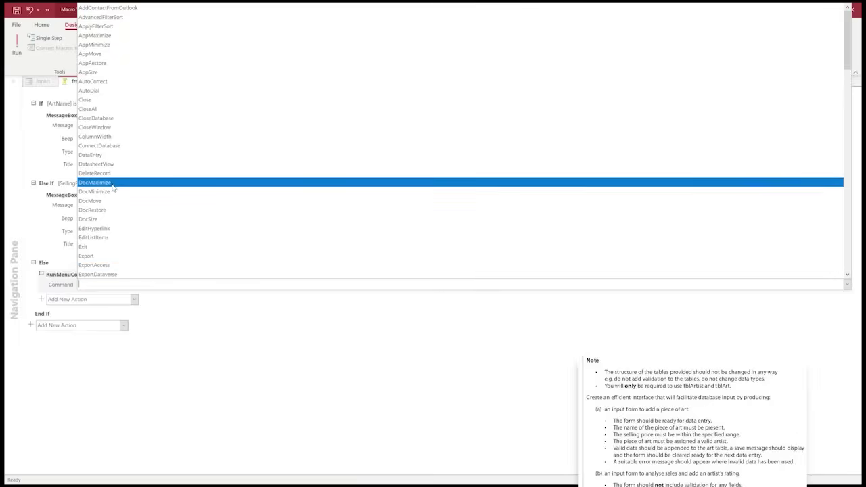
scroll(115, 193, down, 2)
scroll(117, 203, down, 10)
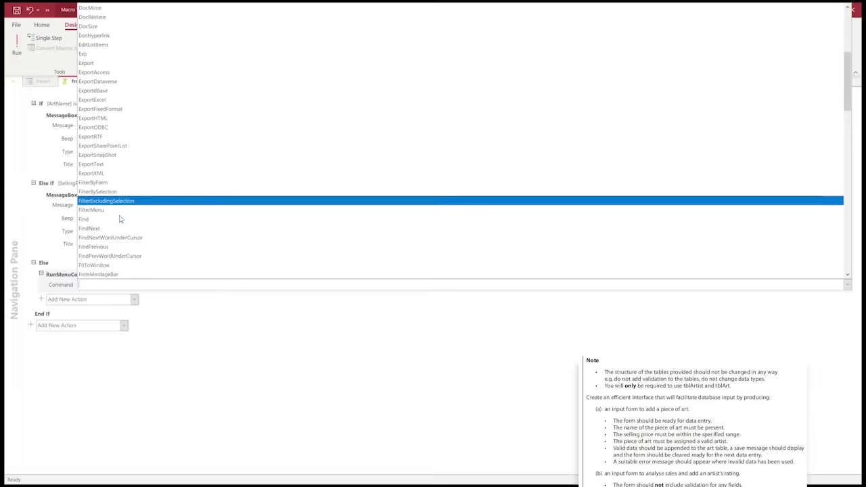
scroll(118, 223, down, 9)
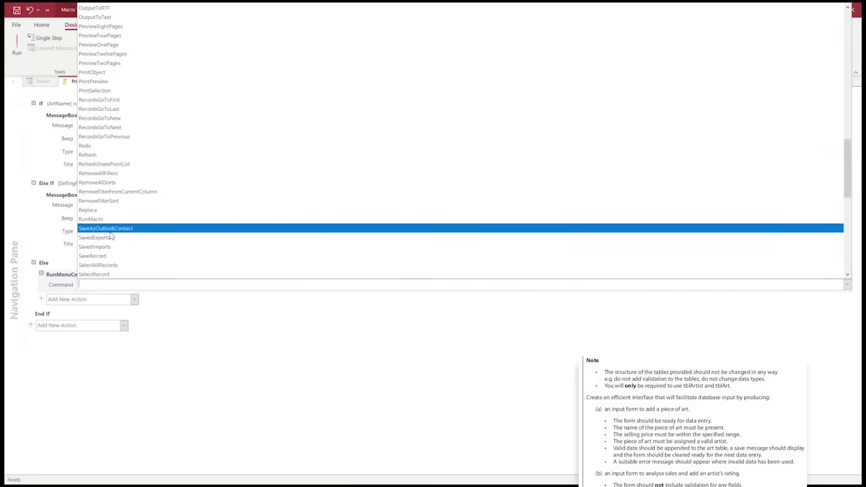
click(109, 255)
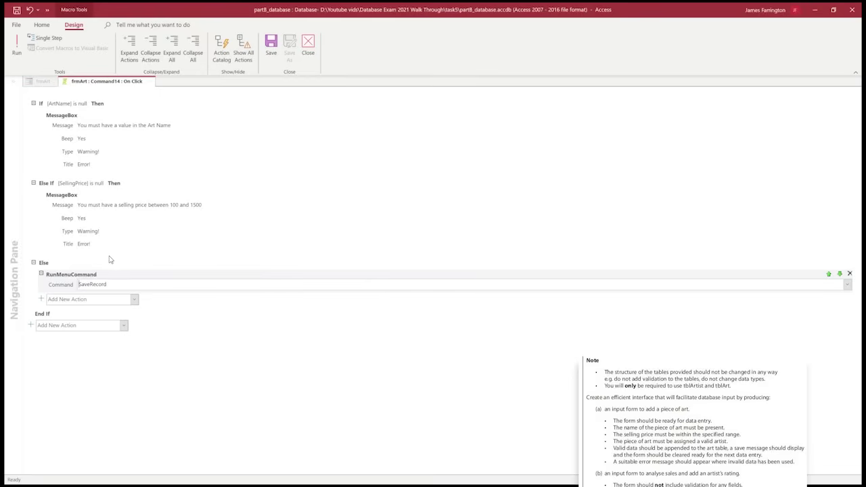
Add a MessageBox action below the SaveRecord command with the message "Your Record has been saved"
click(86, 301)
click(134, 299)
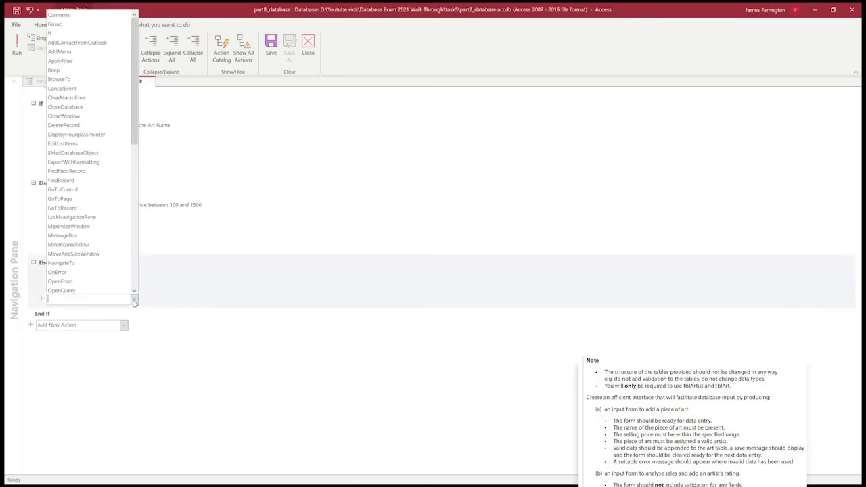
click(79, 234)
text(Your Record)
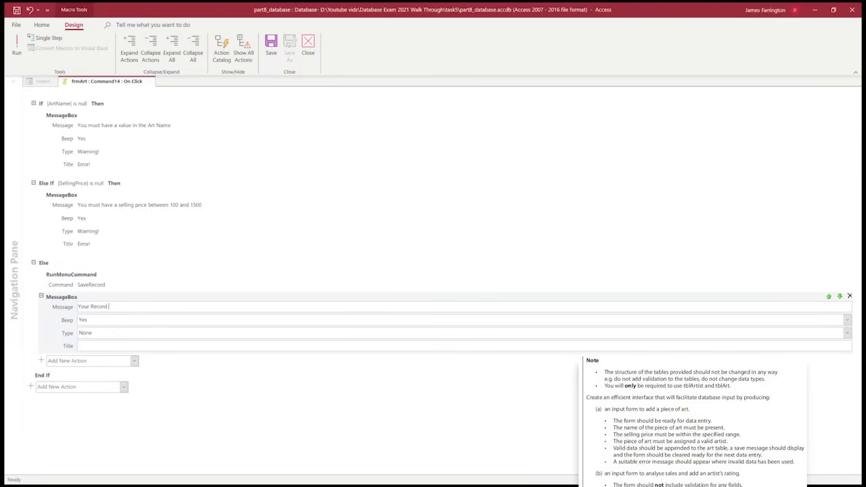
text( has been saved)
Set the saved-record message box's type to Information and its title to "Complete"
click(104, 332)
click(847, 332)
click(376, 381)
text(Complete)
click(200, 374)
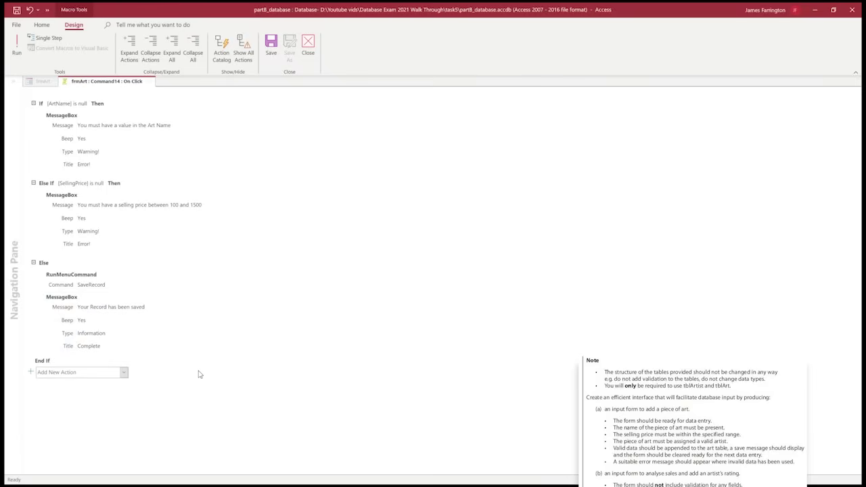
Add a Requery action with a blank control name at the end of the Else block
click(101, 355)
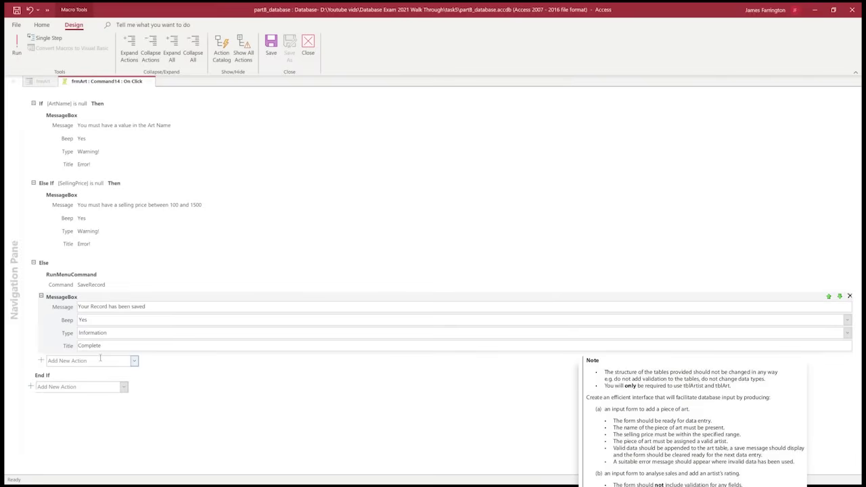
click(135, 361)
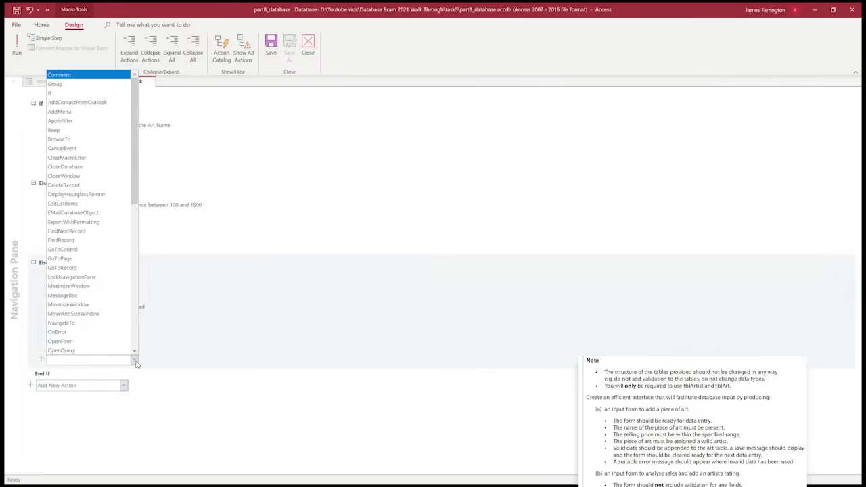
scroll(109, 331, down, 5)
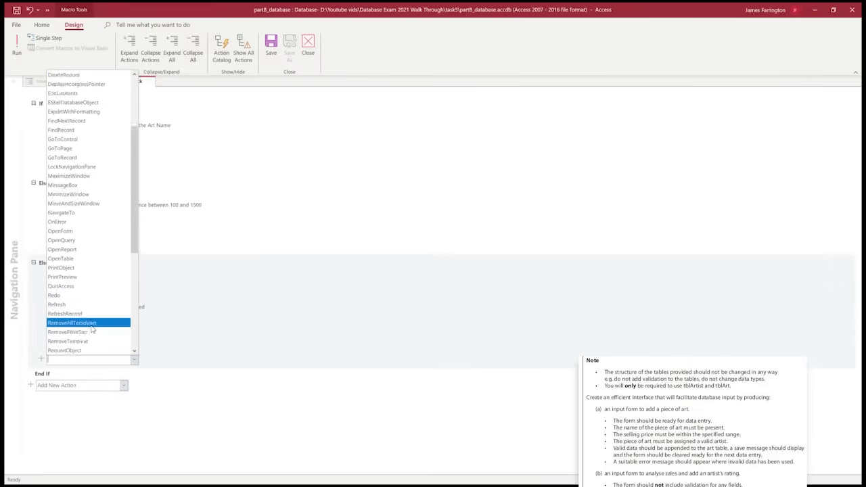
click(72, 350)
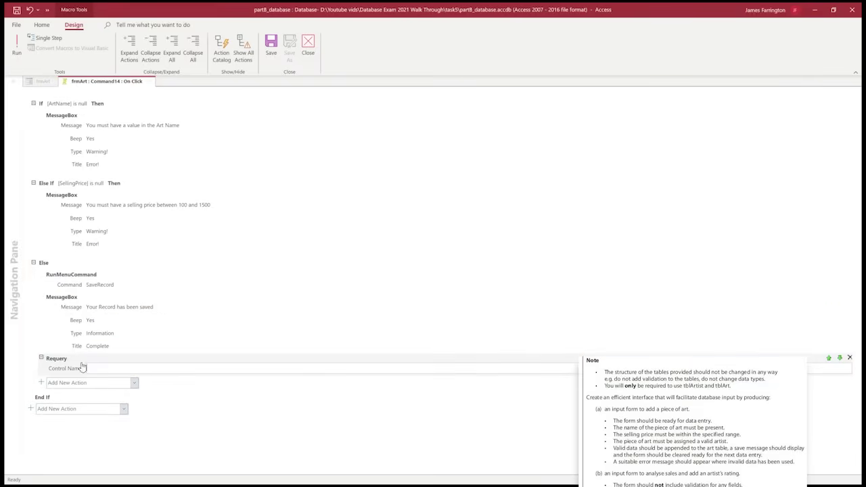
click(320, 408)
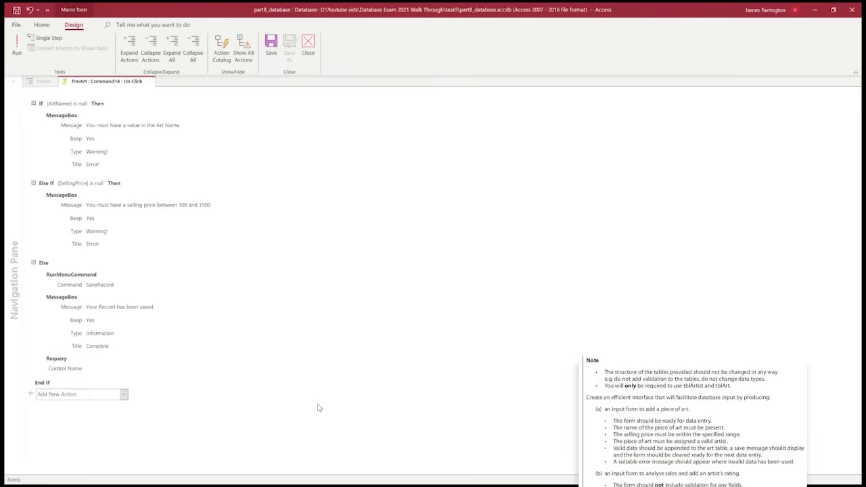
Save and close the button's macro and switch frmArt to Form View
click(273, 52)
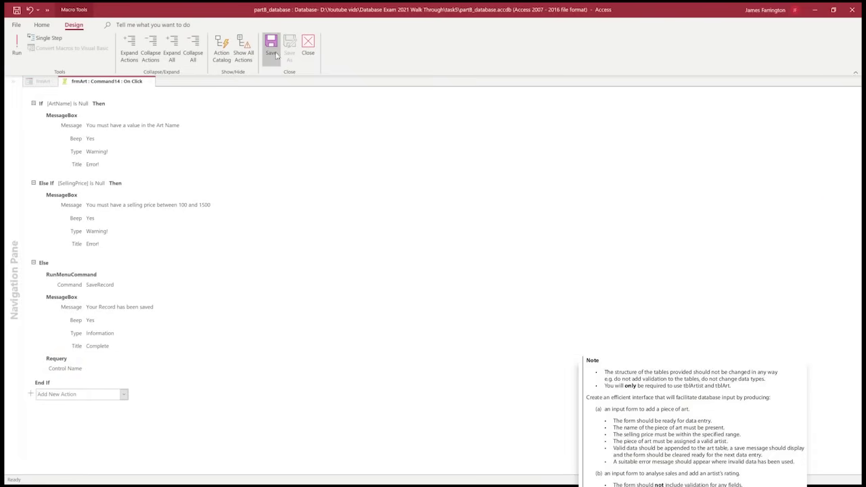
click(307, 46)
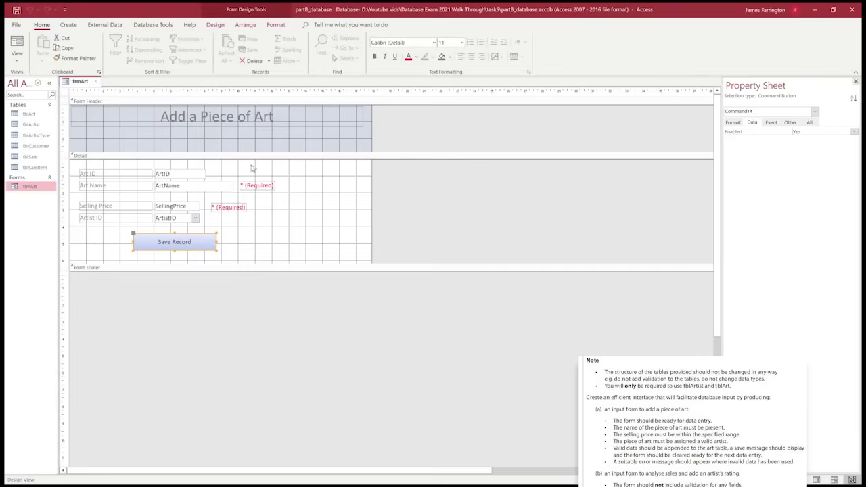
click(17, 46)
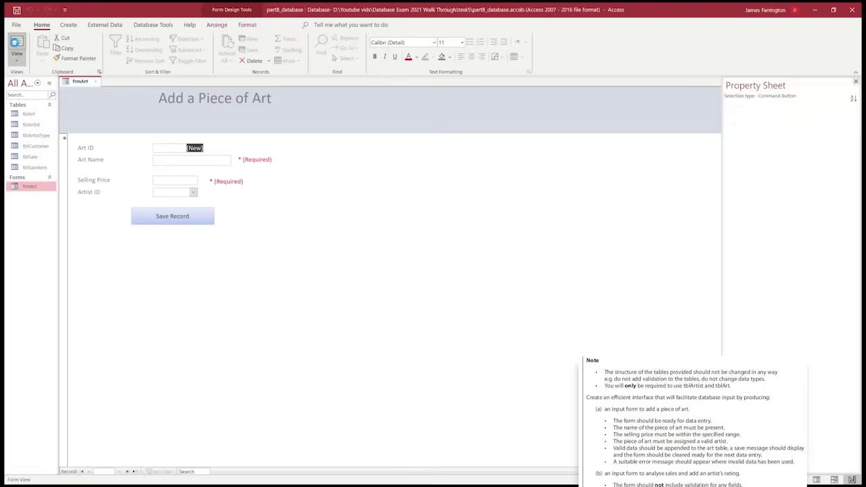
Test Save Record with the art name "r" and no selling price, and again with the art name cleared
click(198, 161)
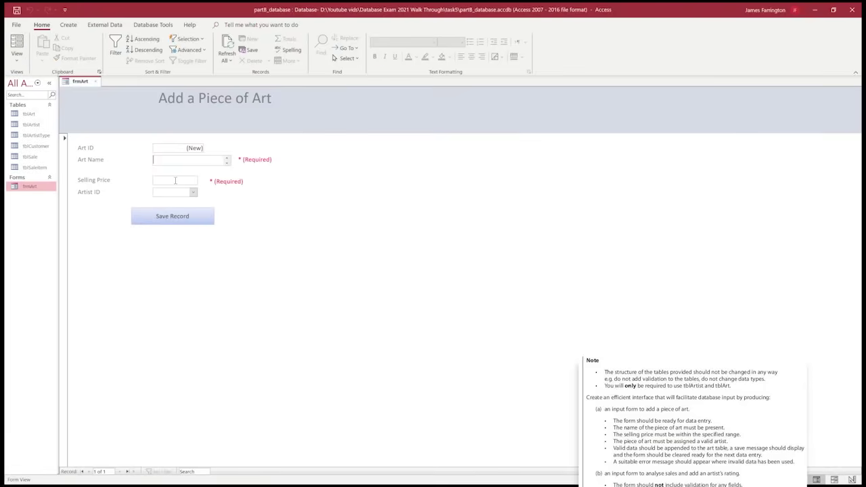
click(177, 217)
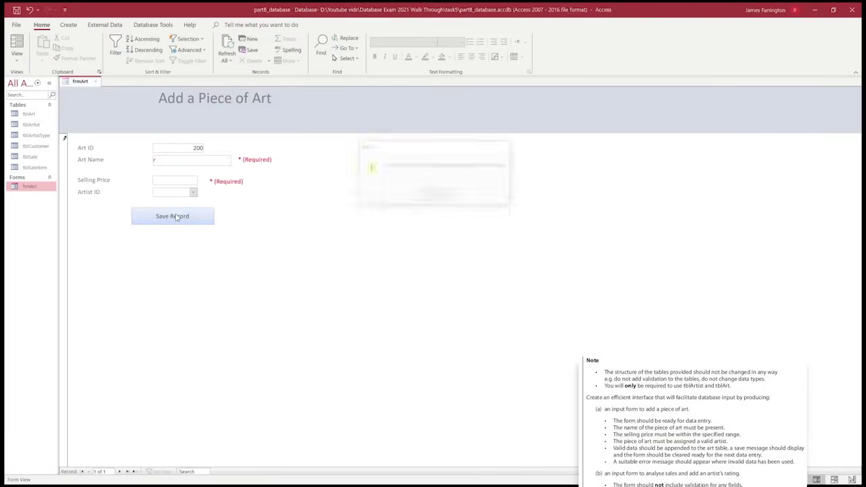
click(431, 195)
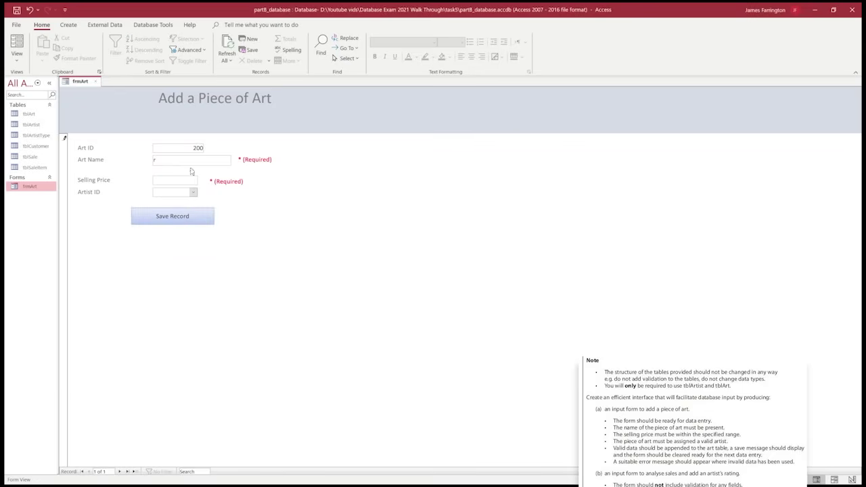
click(182, 217)
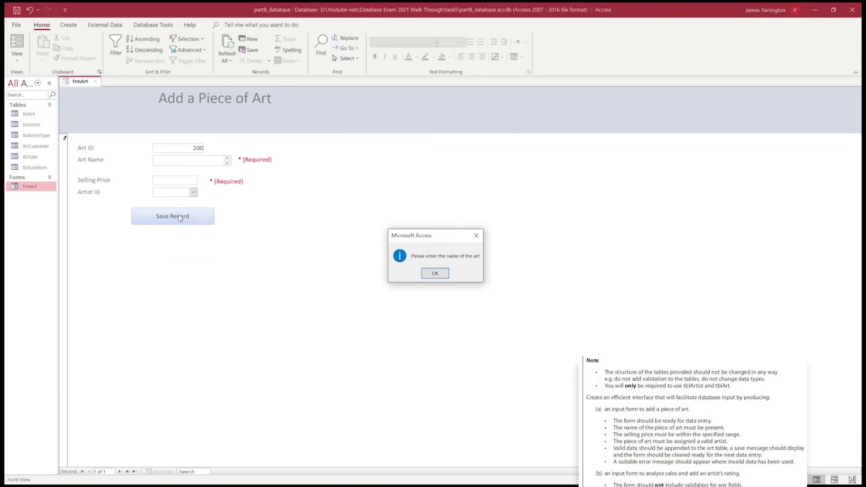
click(433, 273)
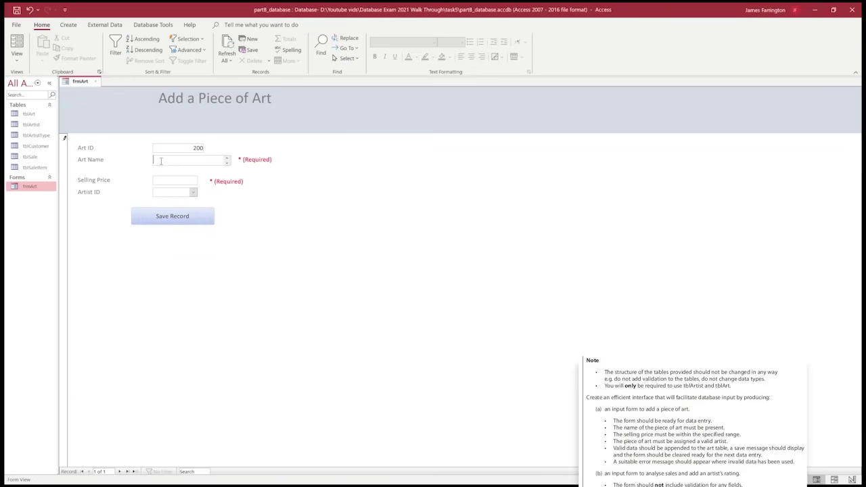
Enter a test record with art name "e", selling price 100 and artist ID 3, and save it through the form
click(163, 182)
key(Return)
click(179, 178)
click(194, 192)
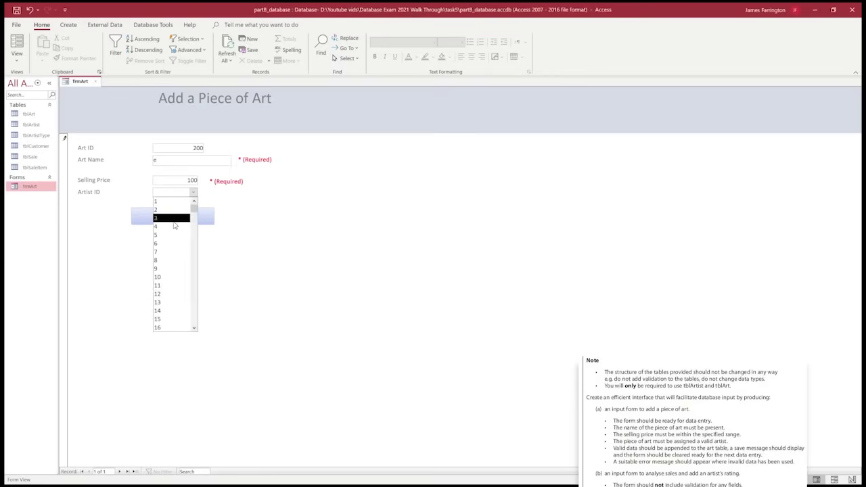
click(169, 216)
click(177, 218)
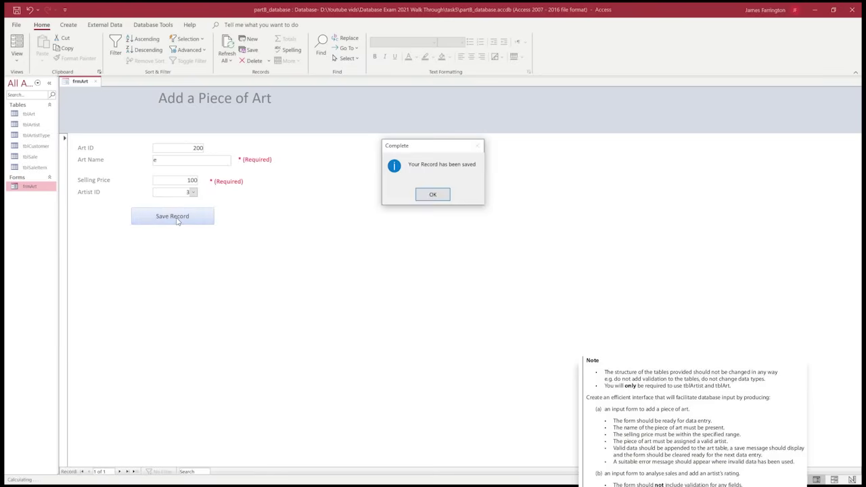
click(431, 195)
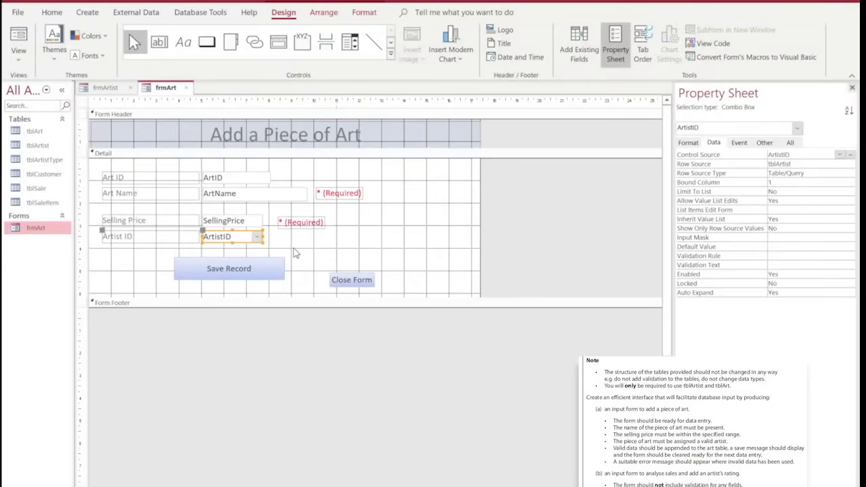
Switch frmArt to Form View and enter the art name "picaso" and selling price 999
click(361, 257)
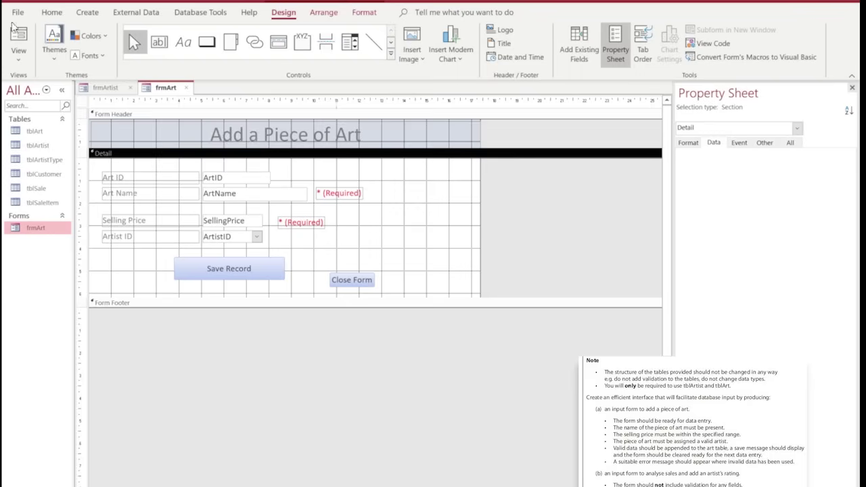
click(19, 62)
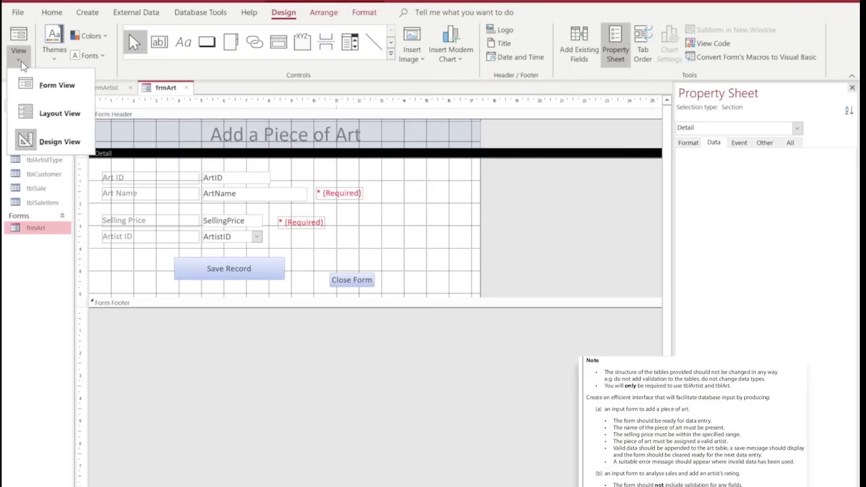
click(40, 84)
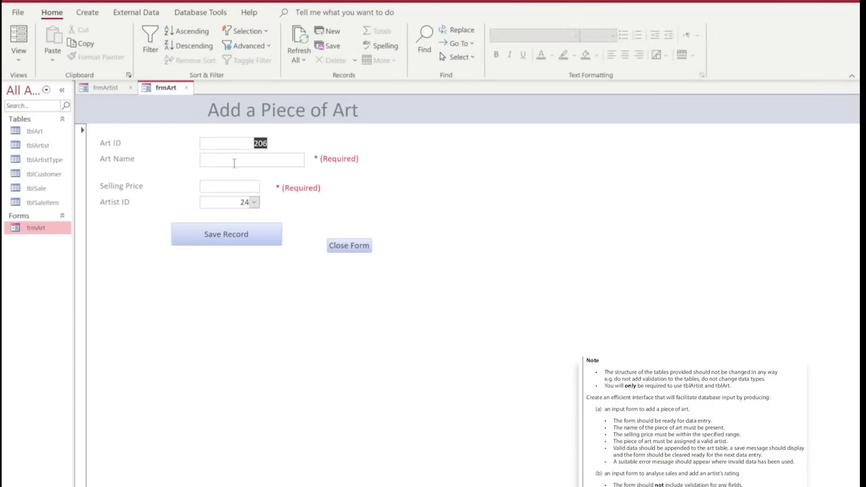
click(230, 162)
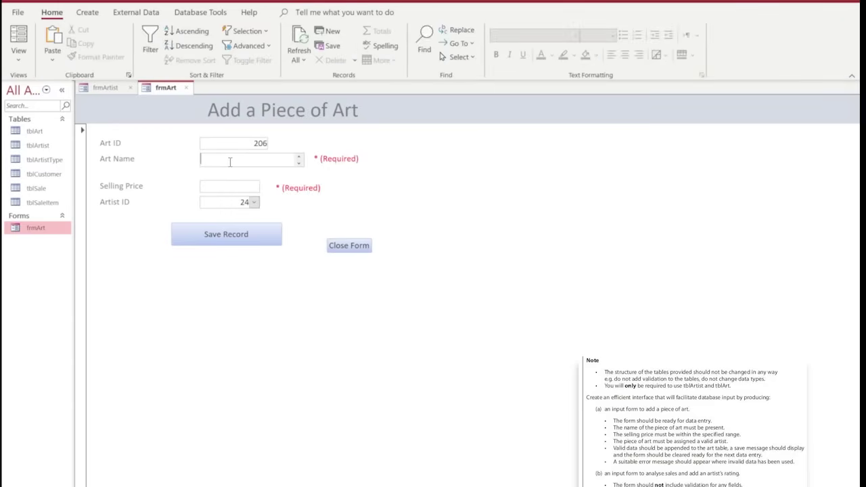
text(picaso)
click(228, 188)
text(999)
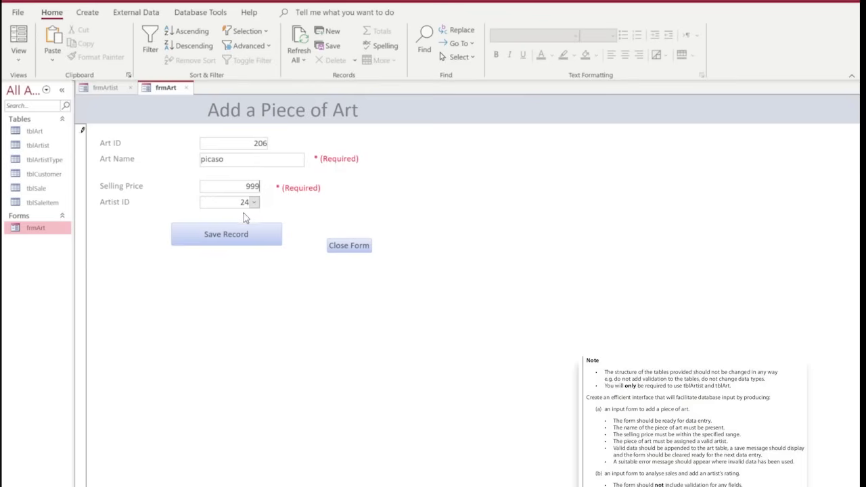
Examine the choices offered for Artist ID without picking a new one
click(253, 202)
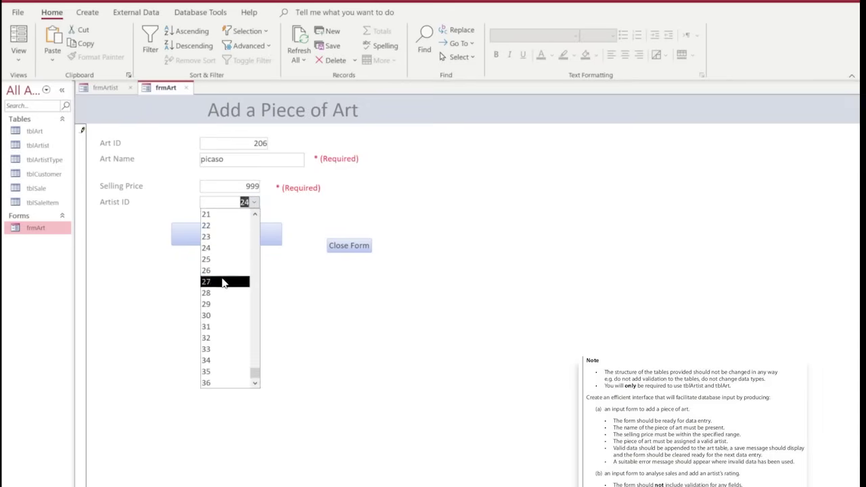
drag(255, 376, 268, 321)
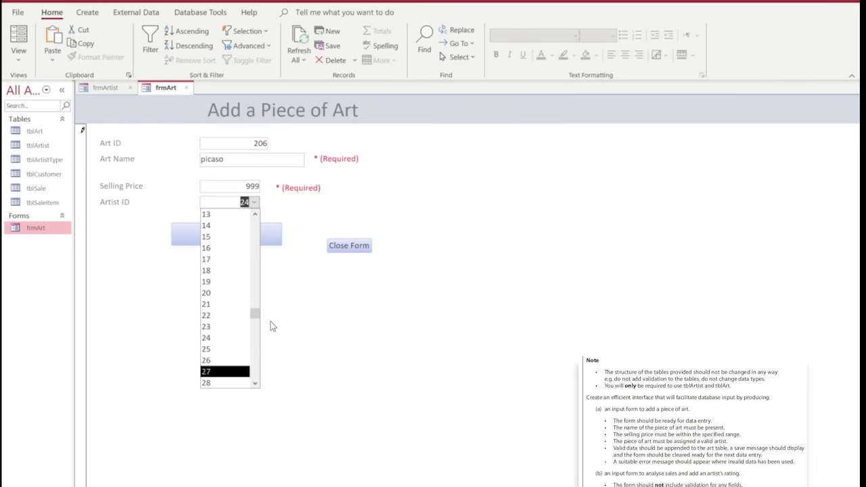
click(270, 327)
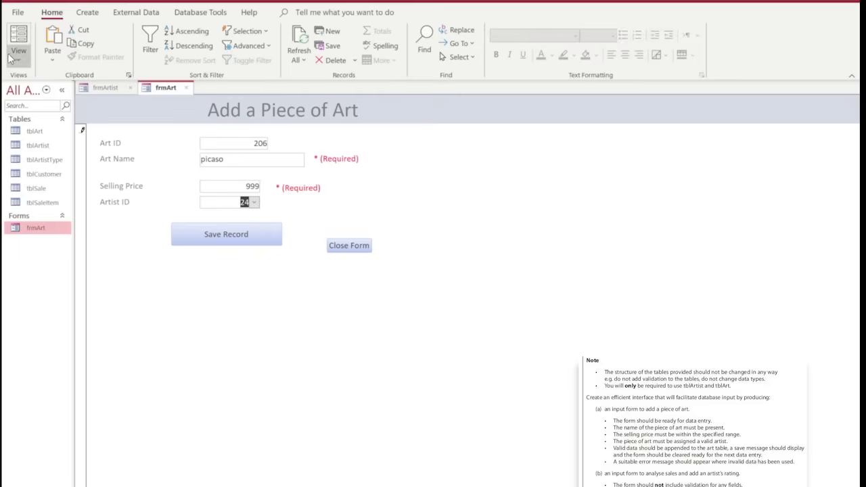
Discard the unsaved test entry and draw a new combo box beside the Artist ID field in frmArt's Design View
key(Escape)
click(18, 62)
click(37, 143)
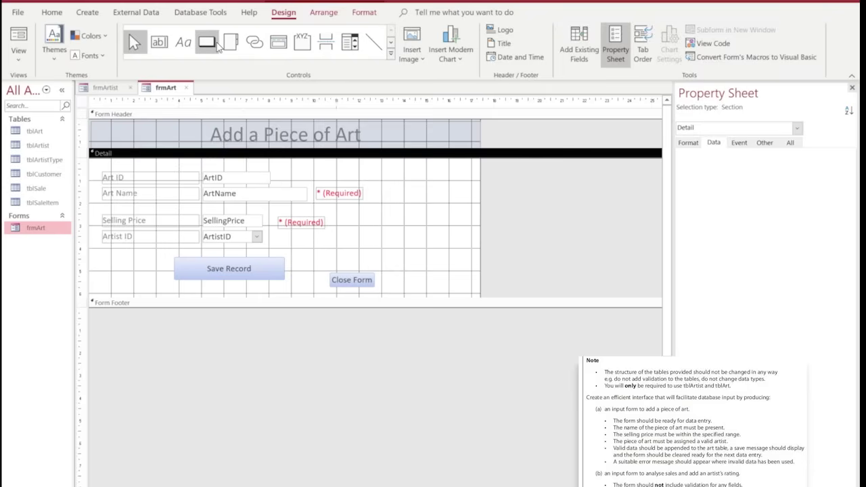
click(350, 43)
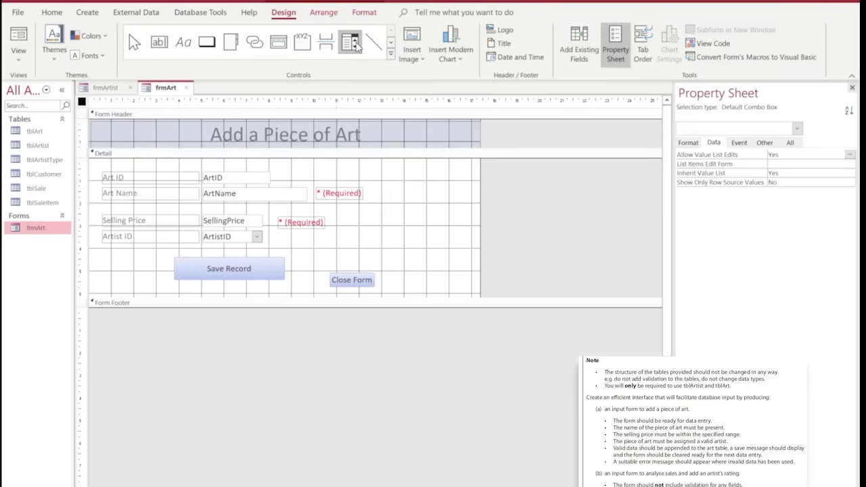
drag(296, 231, 430, 242)
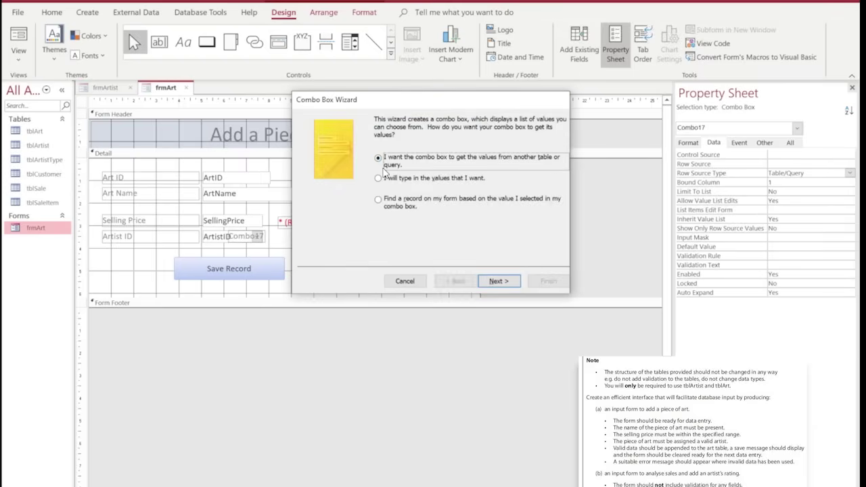
Have the combo box look up its values from tblArtist using the ArtistSurname field, without a sort order
click(494, 283)
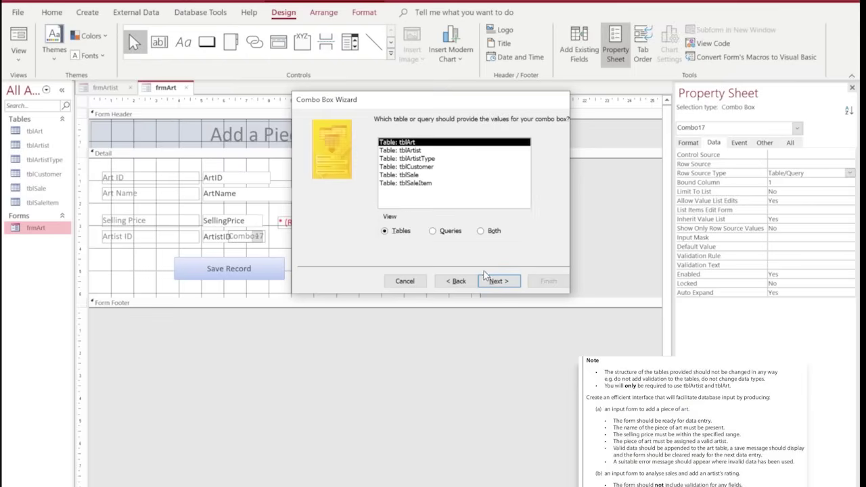
click(404, 152)
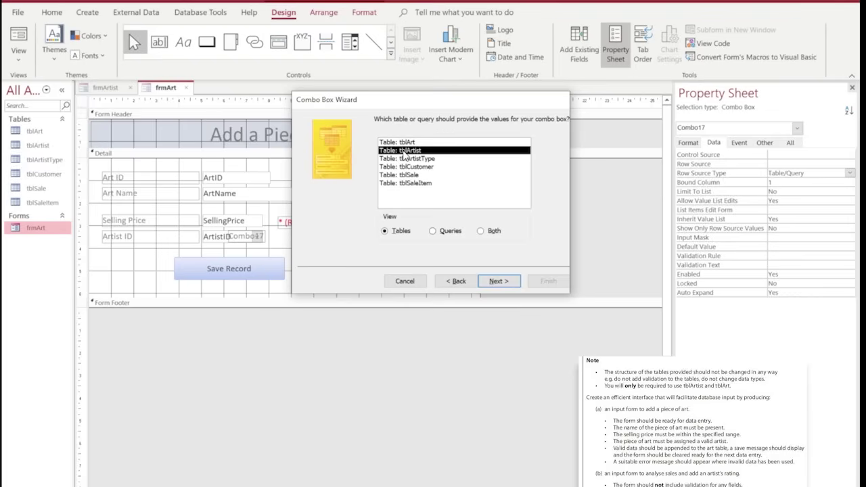
click(485, 286)
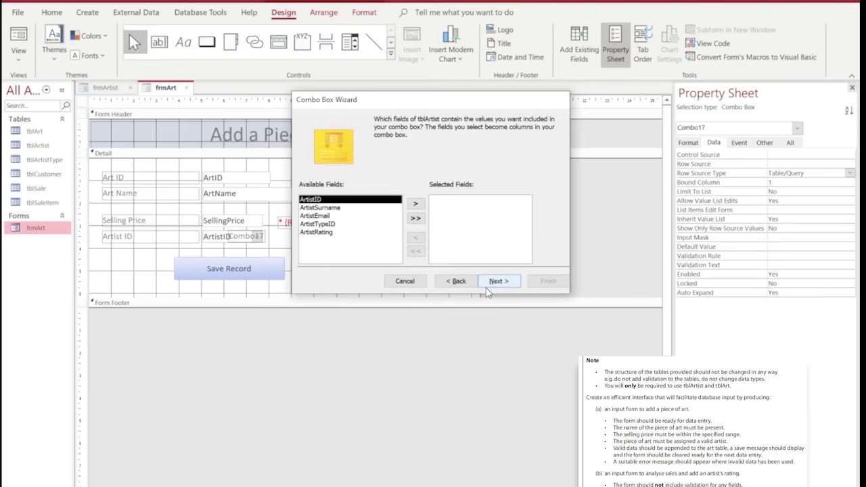
click(329, 207)
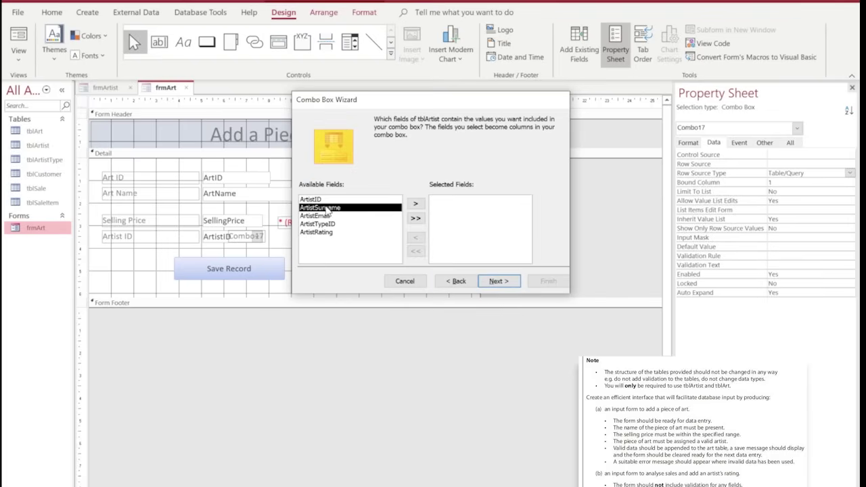
click(418, 205)
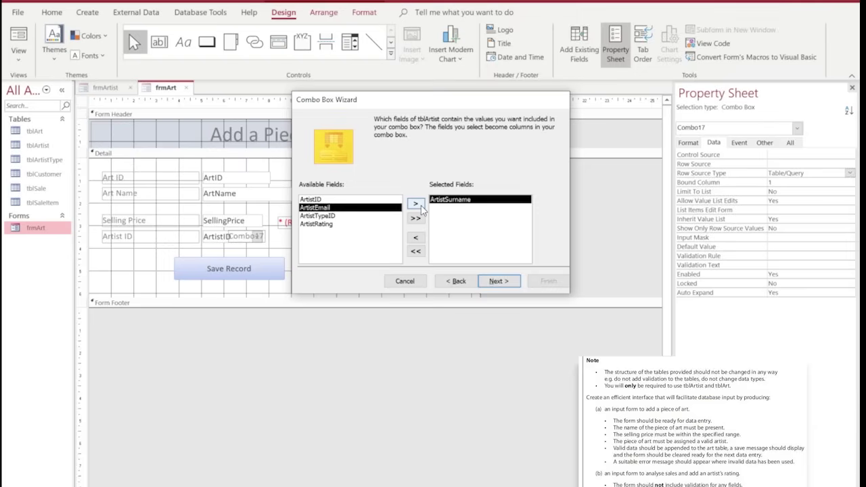
click(500, 282)
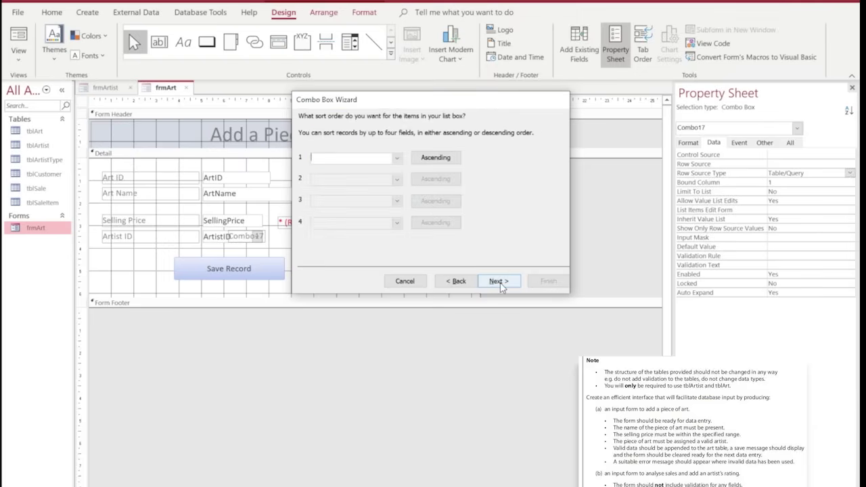
click(500, 282)
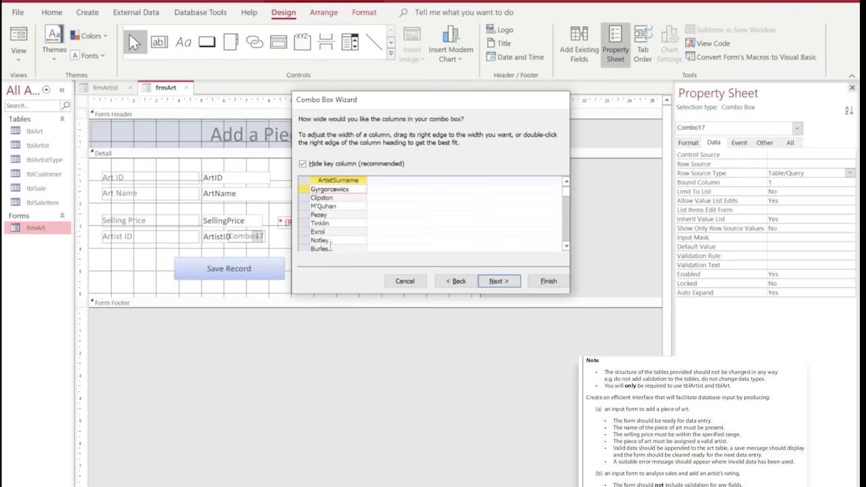
Toggle the key column's visibility in the list preview and remove ArtistID from the combo box's selected fields
click(303, 164)
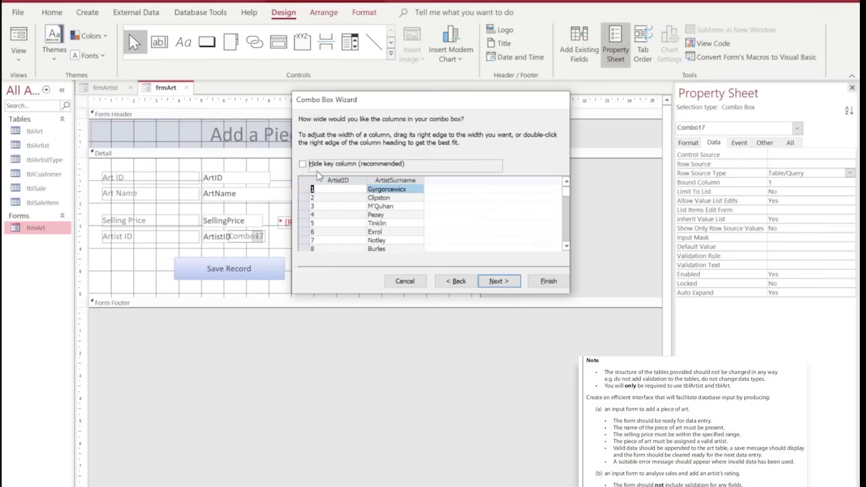
click(302, 164)
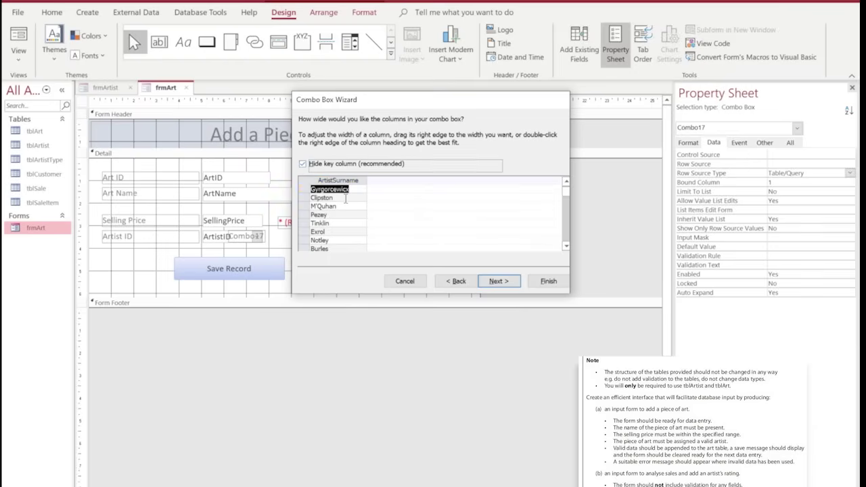
click(458, 280)
click(458, 280)
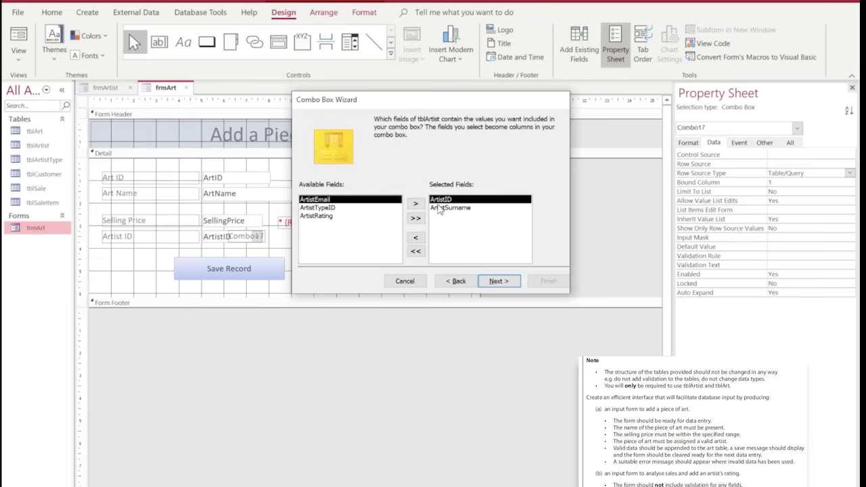
click(416, 238)
click(496, 282)
click(496, 280)
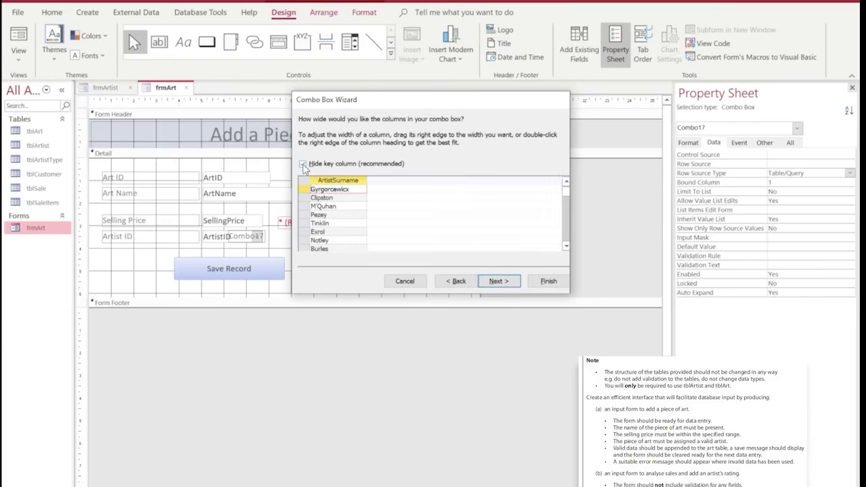
click(303, 164)
Finish the combo box with its value stored in ArtistID and the label cboArtistId, and move it clear of the existing Artist ID field
click(499, 280)
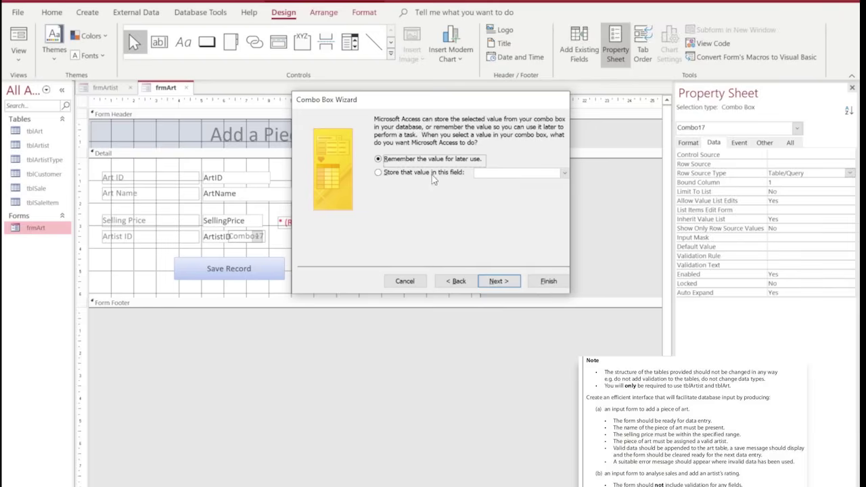
click(487, 174)
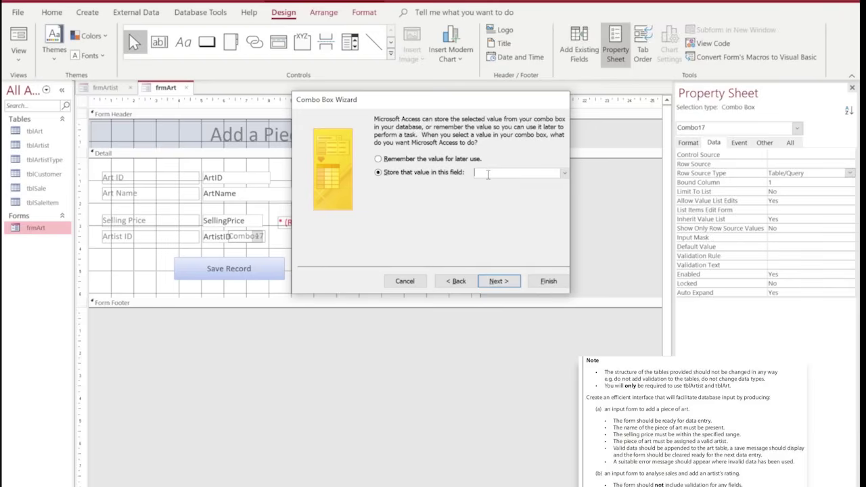
click(564, 175)
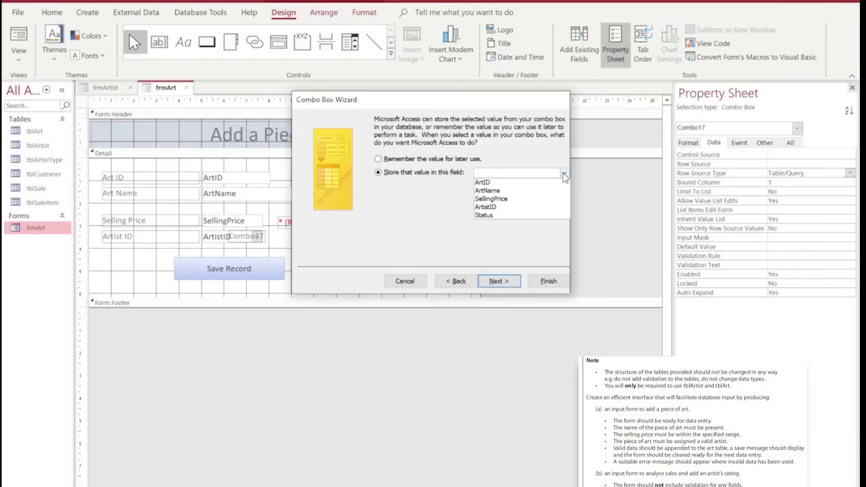
click(492, 207)
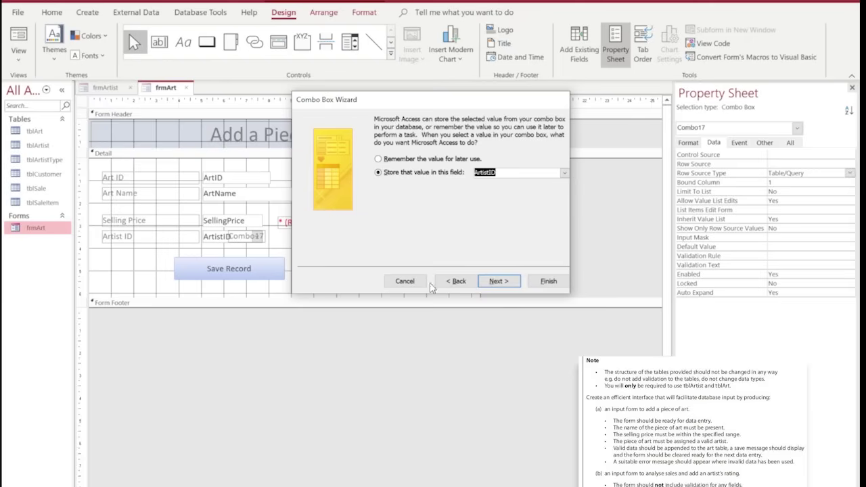
click(498, 281)
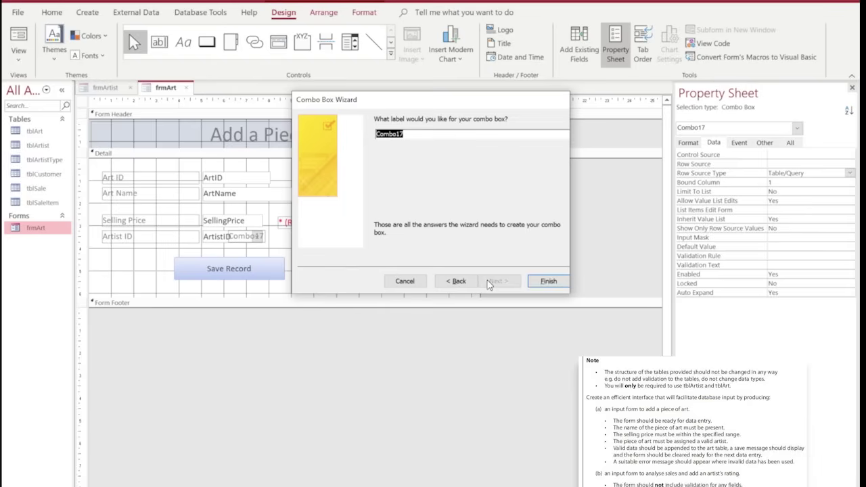
text(cboArtistId)
click(539, 282)
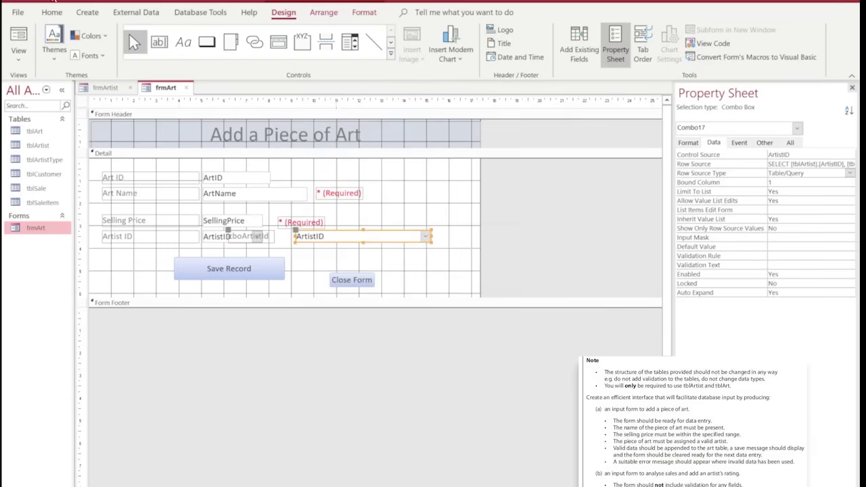
drag(342, 244, 394, 247)
Open frmArt in Form View and pick several surnames in the new combo box to check how Artist ID responds
click(18, 37)
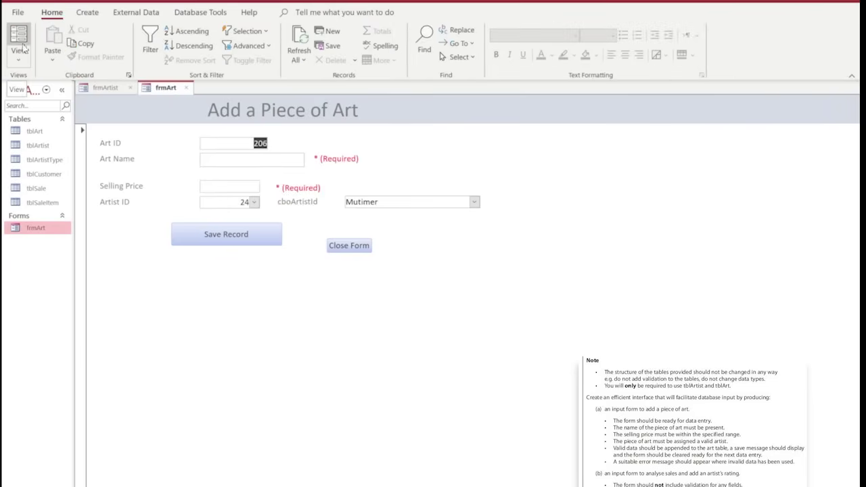
click(474, 203)
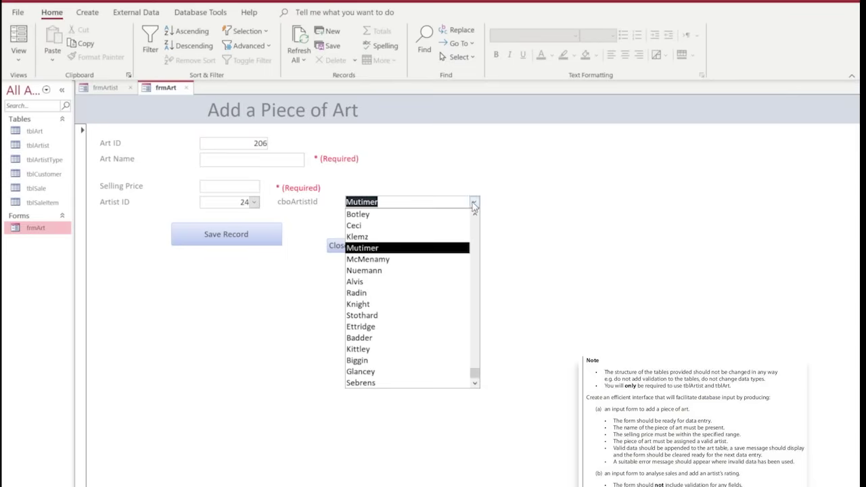
click(415, 283)
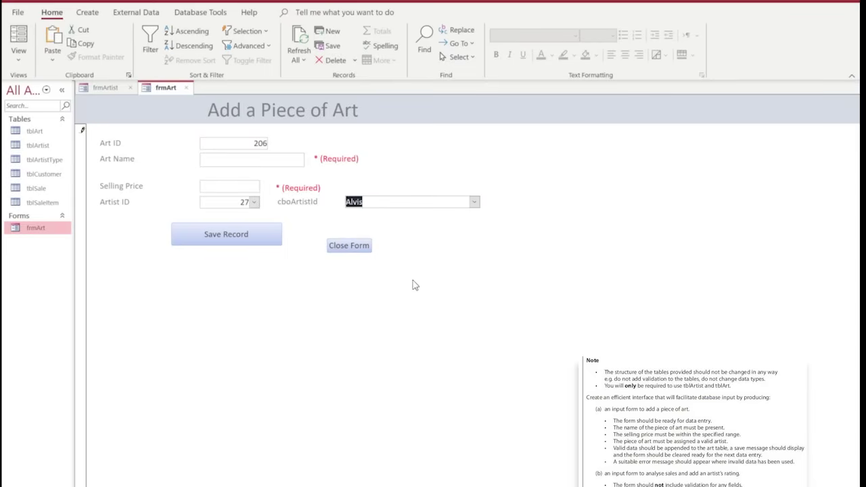
click(474, 203)
click(415, 322)
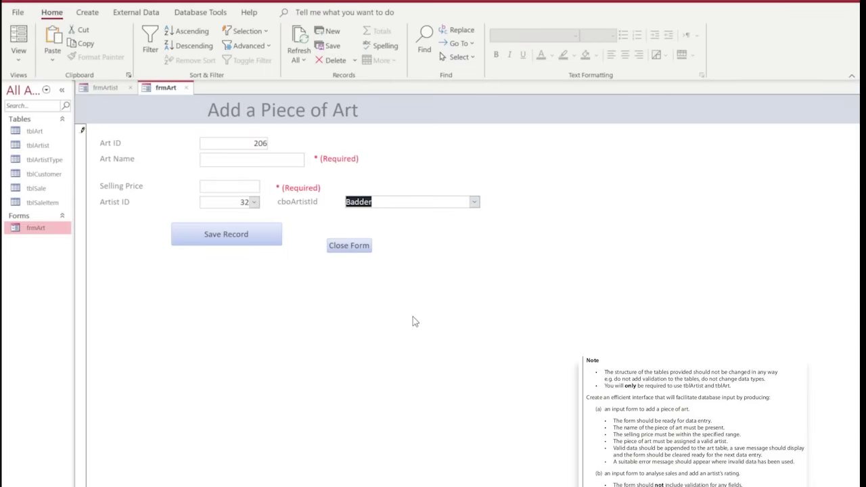
click(474, 202)
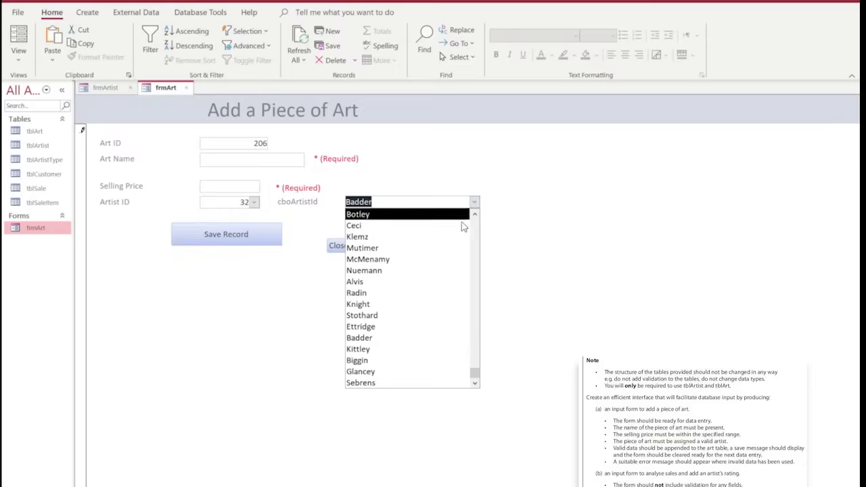
click(404, 373)
Pick two other values for Artist ID, ending with 23, to check how the surname combo box responds
click(256, 204)
click(226, 284)
click(255, 204)
click(230, 236)
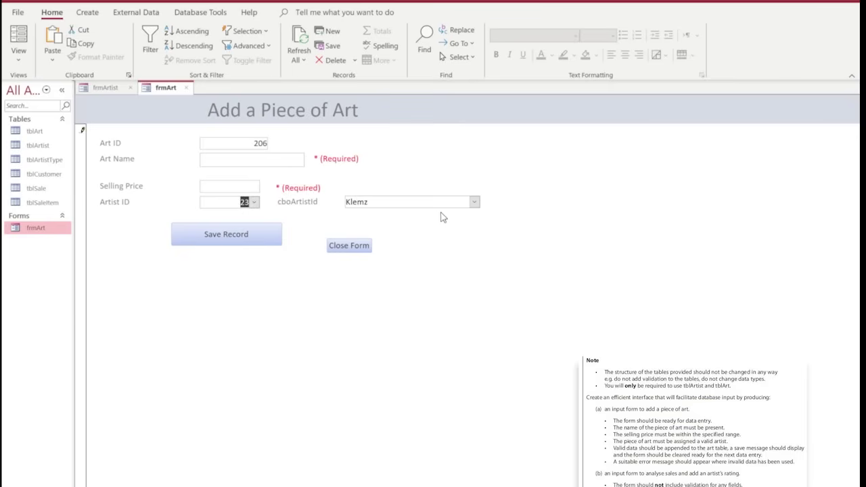
Delete the old Artist ID combo box in Design View and move the surname combo box into its place
click(16, 60)
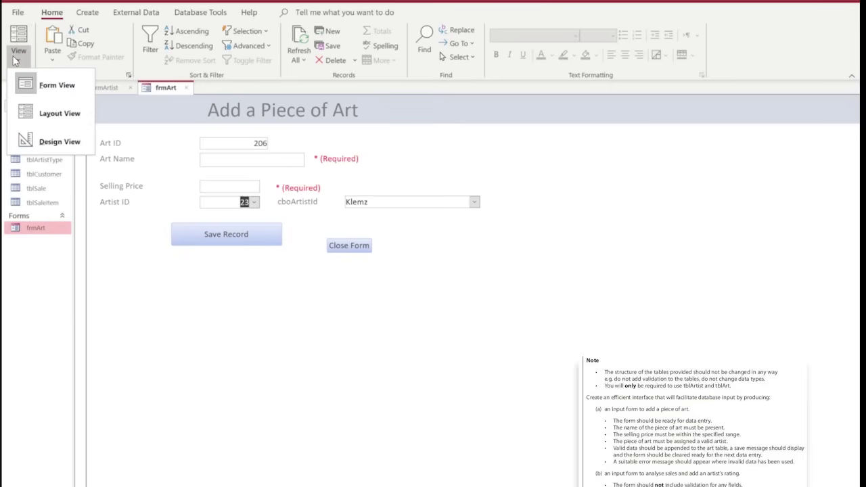
click(32, 142)
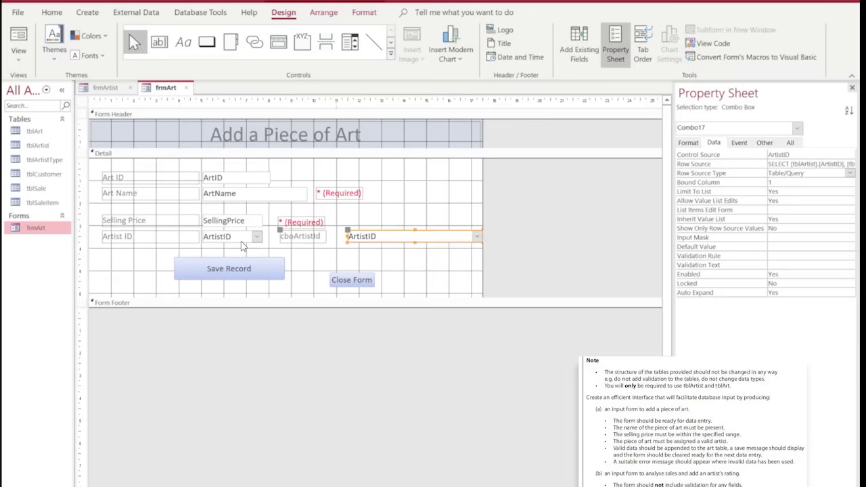
click(241, 241)
key(Delete)
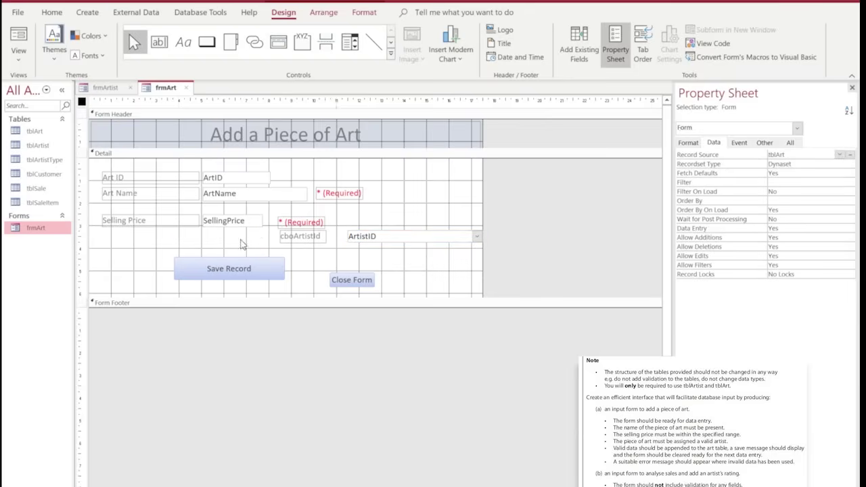
click(397, 242)
drag(301, 236, 251, 237)
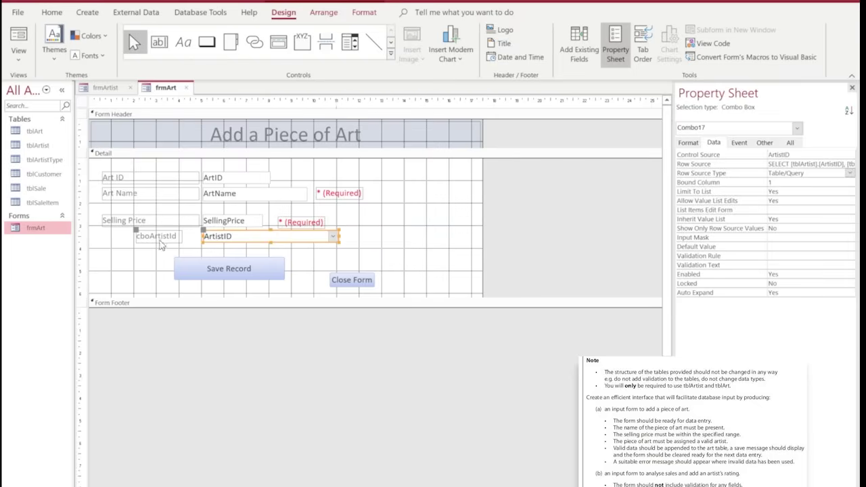
Change the surname combo box's label text to Artist
click(156, 236)
click(155, 236)
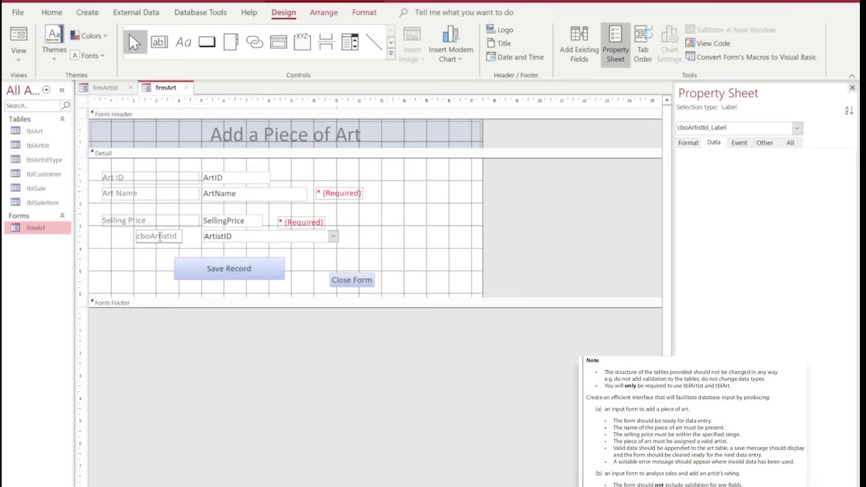
drag(149, 236, 176, 236)
key(Delete)
key(Delete)
click(192, 247)
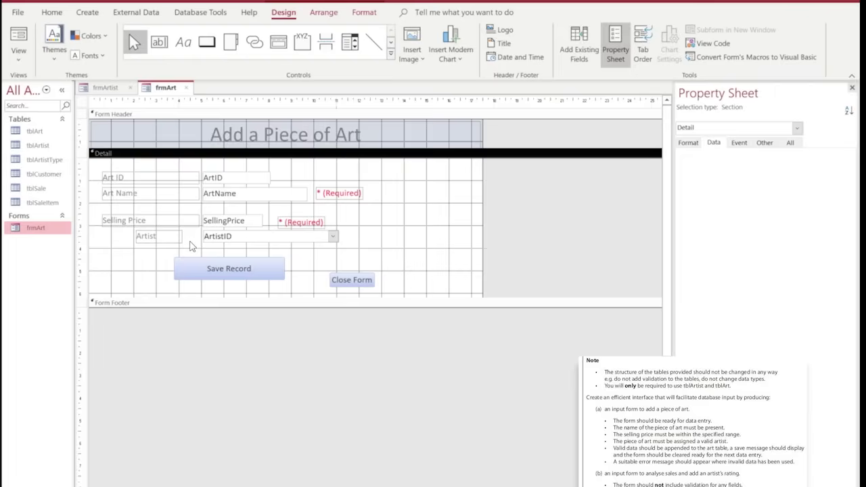
Enter a Form View test record with art name "master", selling price 999 and the eighth artist listed, and save it with Save Record
click(18, 37)
click(232, 162)
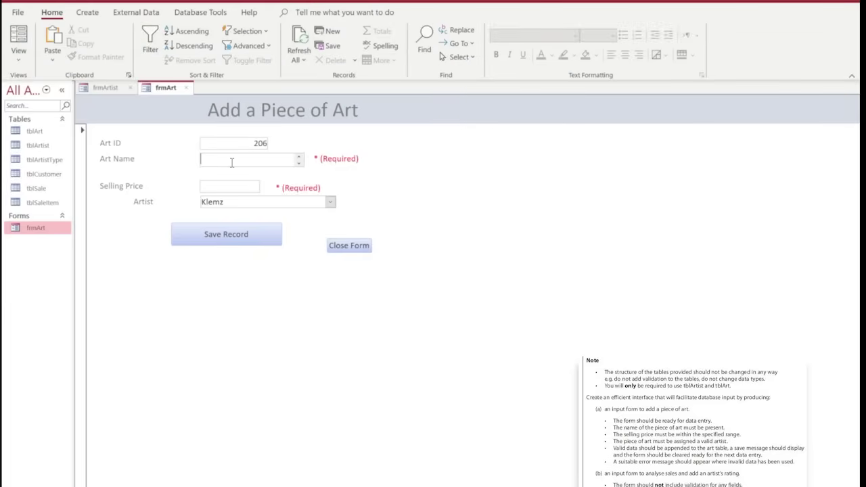
text(master)
click(209, 188)
text(999)
click(329, 202)
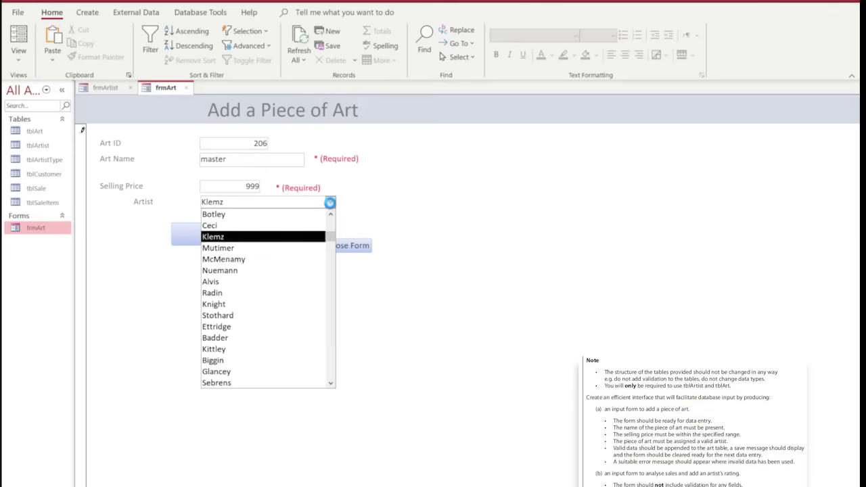
scroll(332, 250, up, 3)
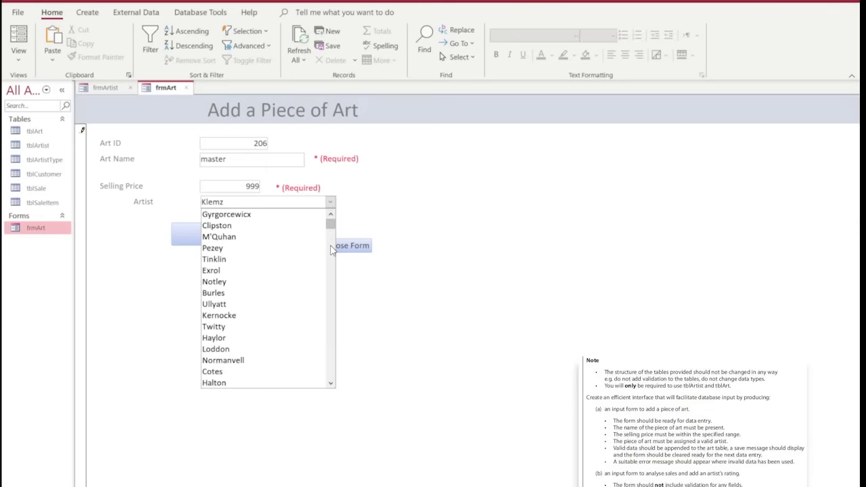
click(229, 293)
click(240, 237)
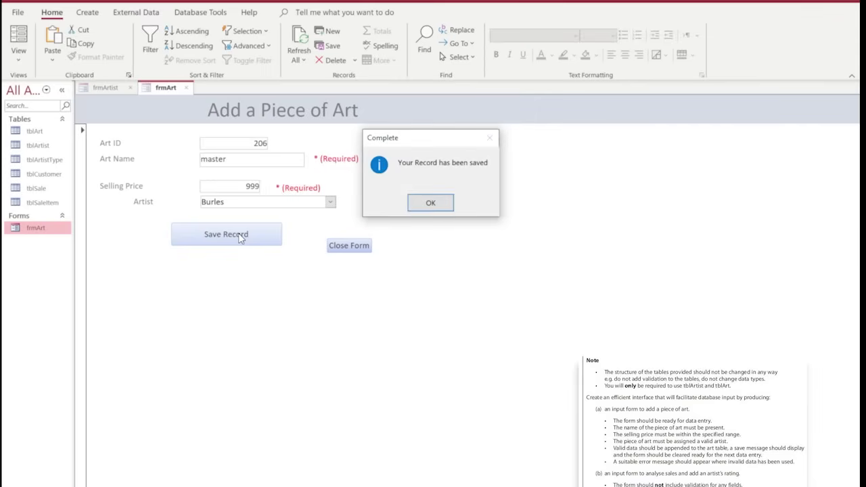
click(440, 204)
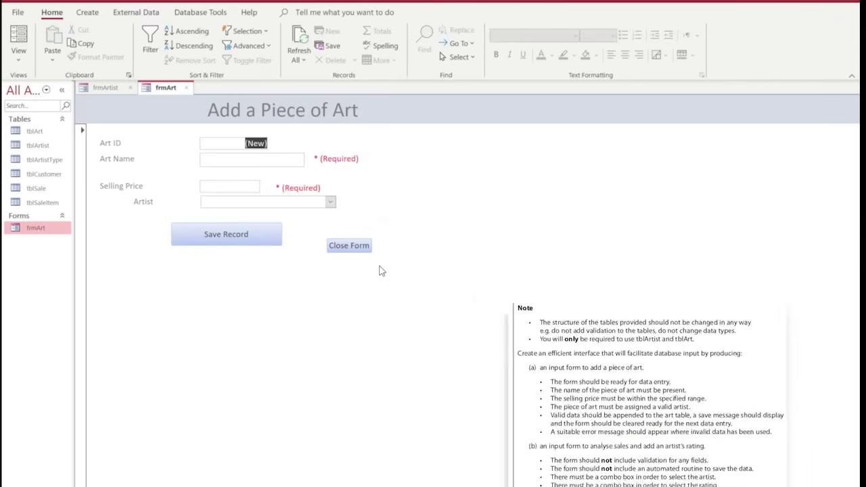